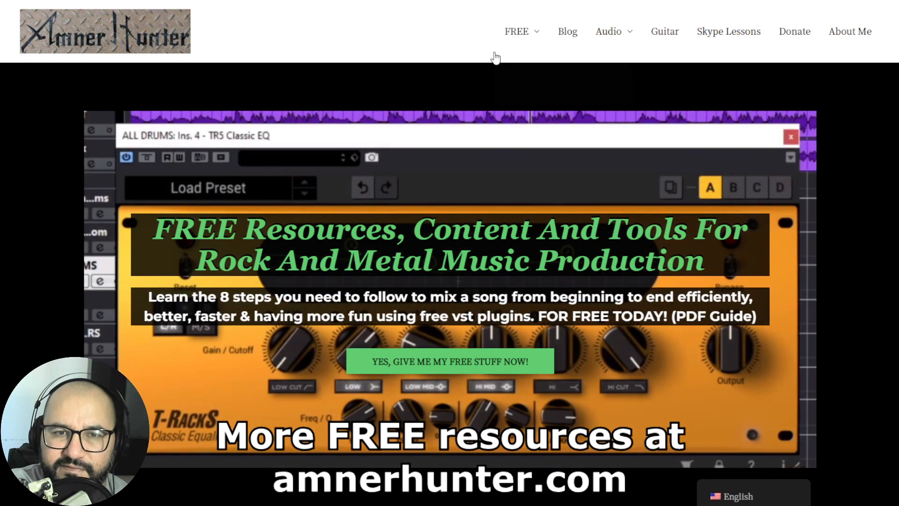
mouse_move(519, 44)
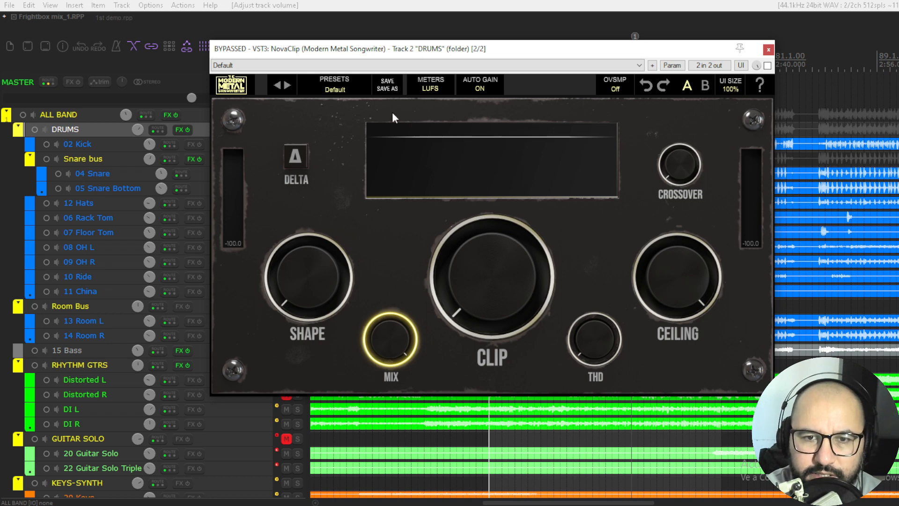
Look through the clipper's auto gain setting, its drum and miscellaneous preset categories, and the RMS and LUFS meter options.
click(481, 88)
click(481, 120)
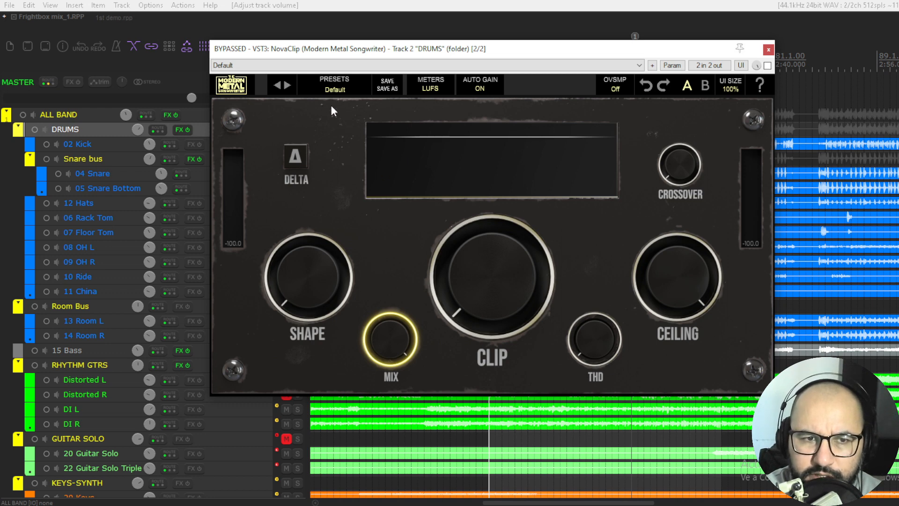
click(332, 89)
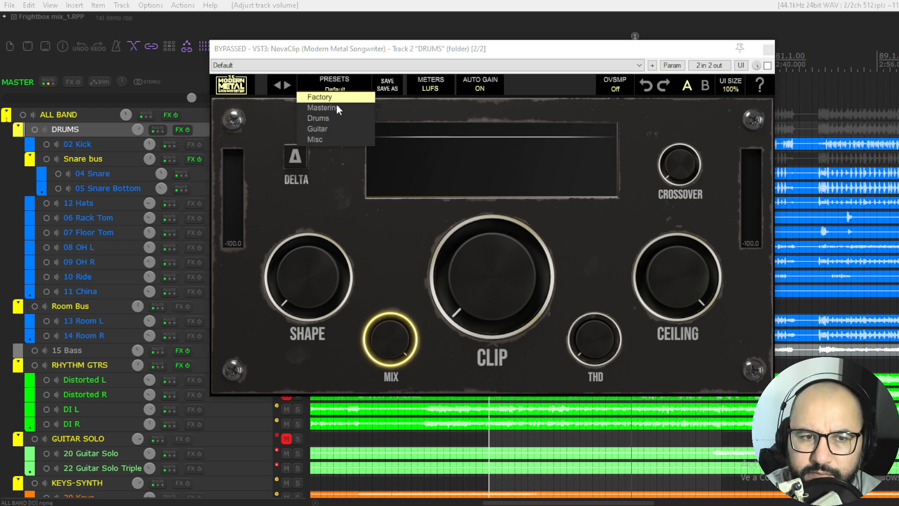
mouse_move(336, 120)
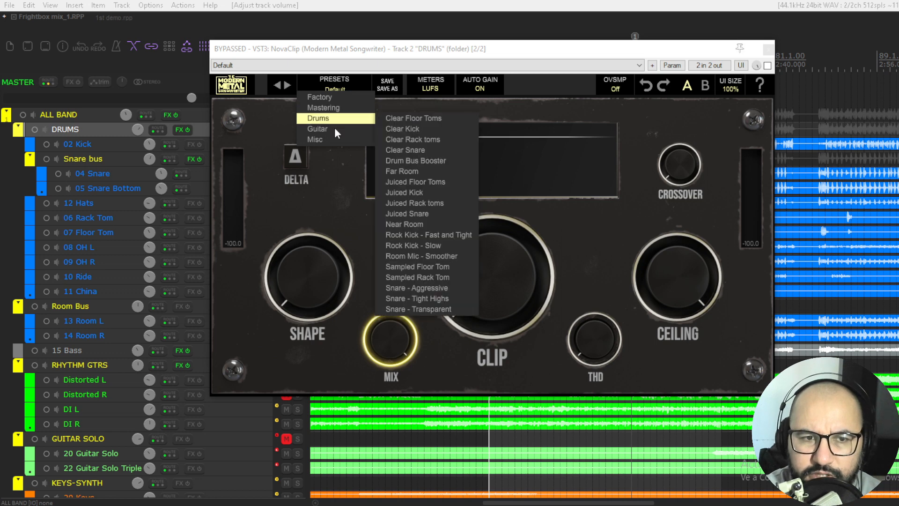
mouse_move(337, 141)
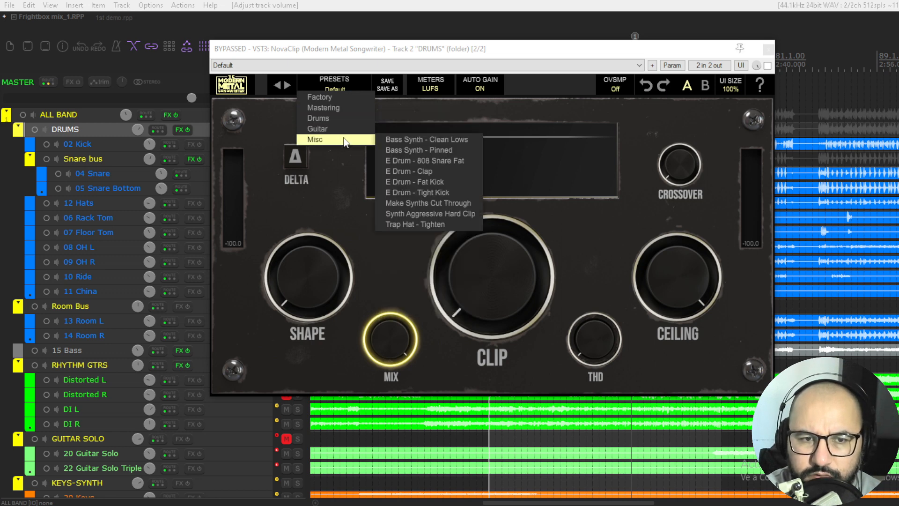
click(353, 171)
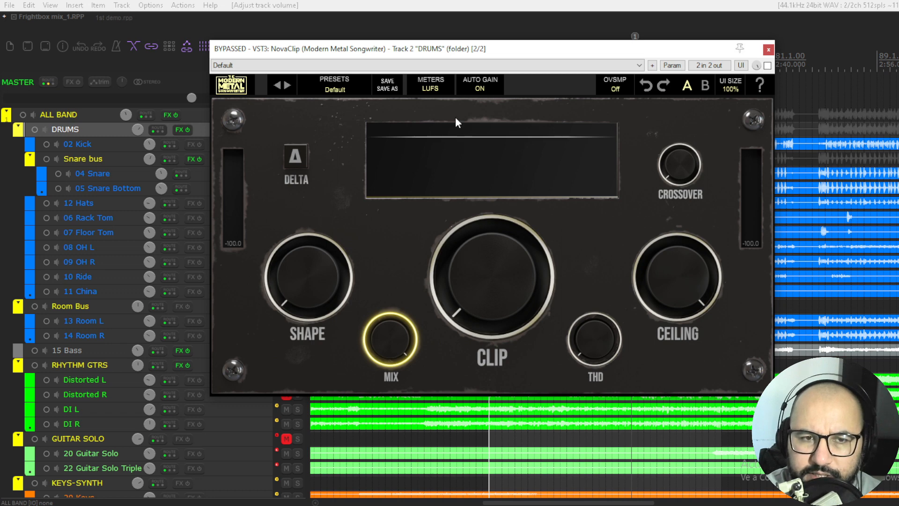
click(431, 87)
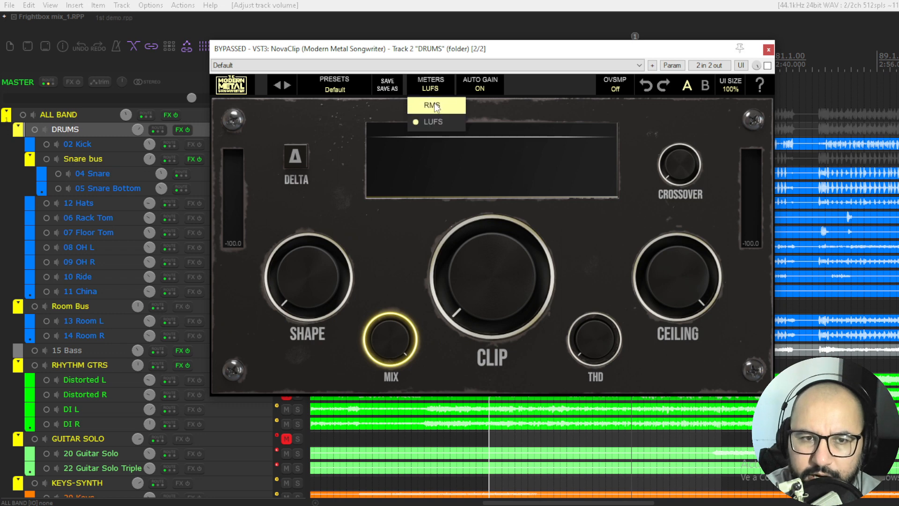
click(362, 115)
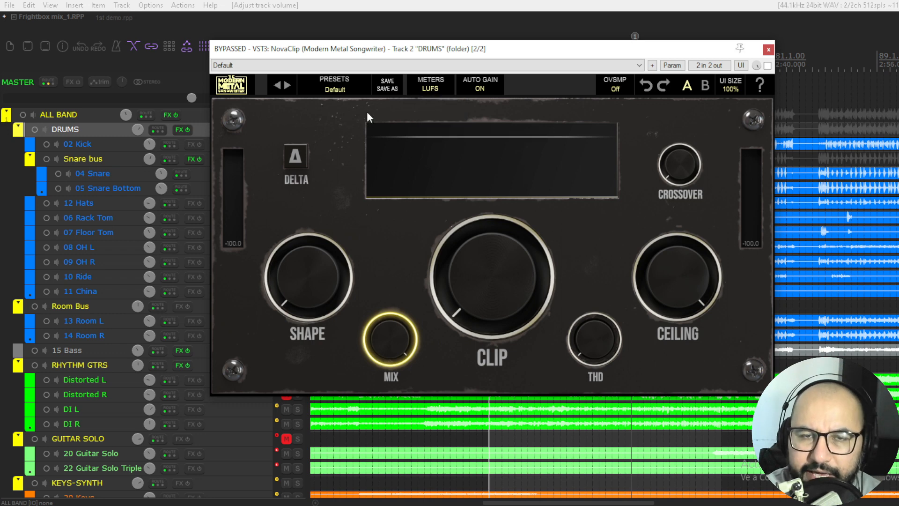
Toggle the clipper's auto gain off and back on.
click(480, 84)
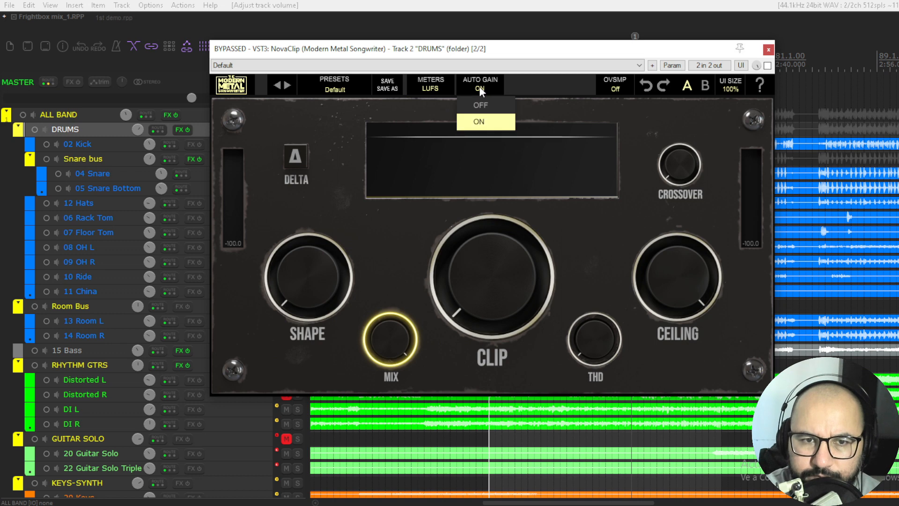
click(514, 97)
click(487, 85)
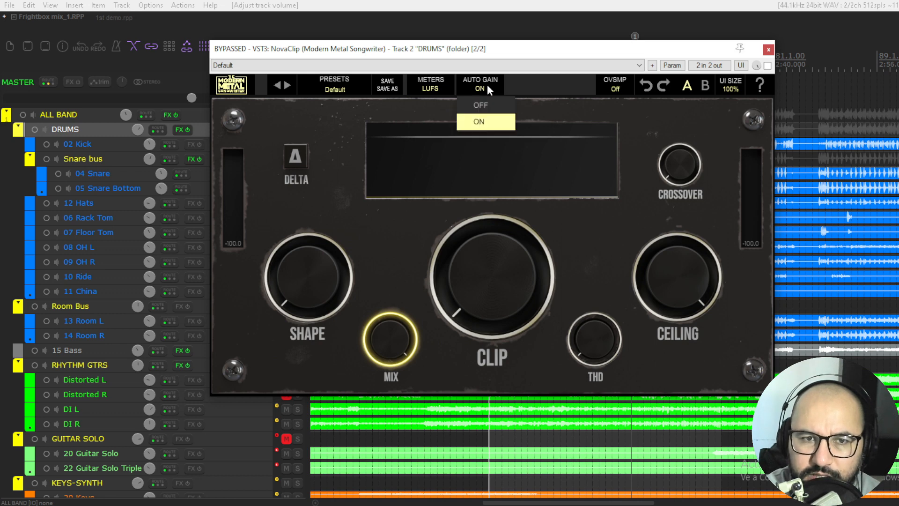
click(481, 103)
click(481, 94)
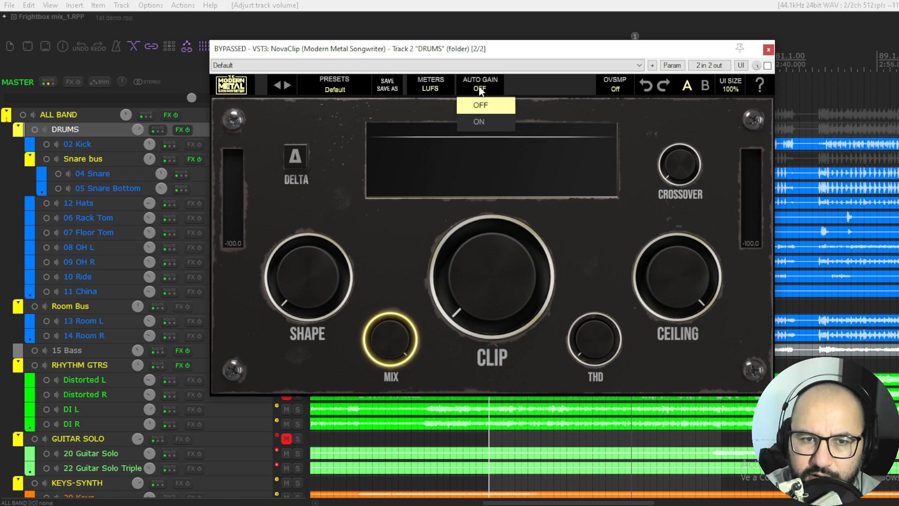
click(488, 121)
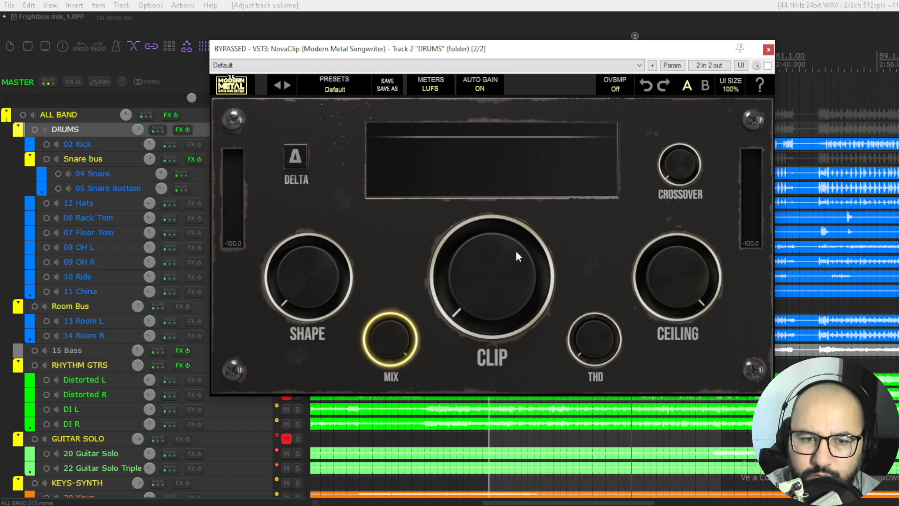
Switch auto gain off on the drum bus clipper and try the Clip knob.
drag(479, 288, 473, 361)
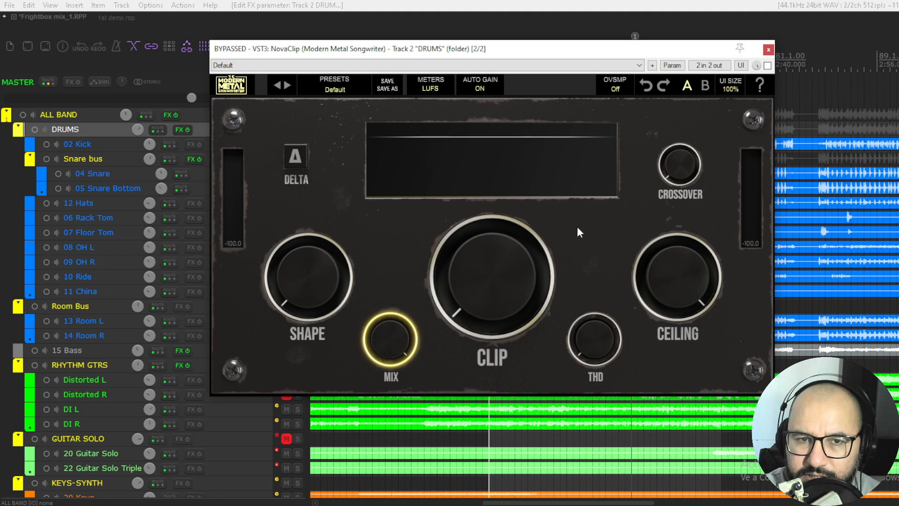
click(482, 89)
click(484, 106)
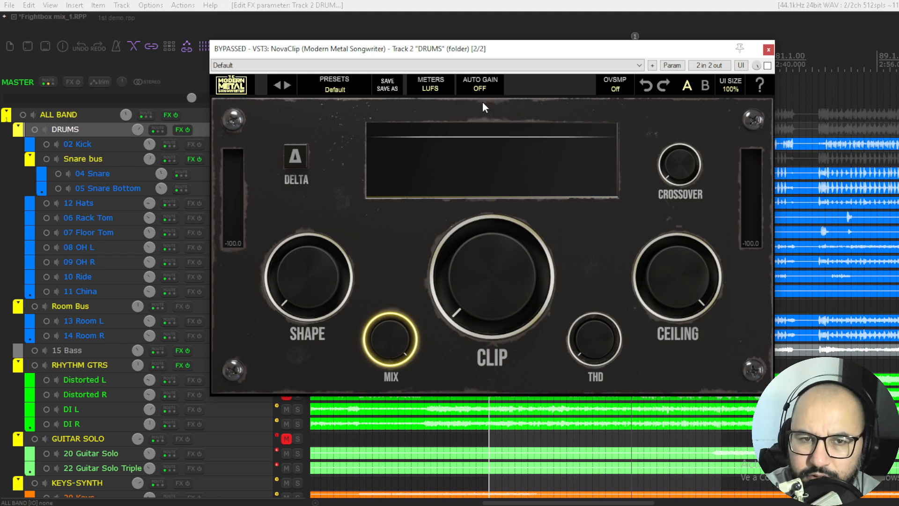
drag(475, 287, 477, 307)
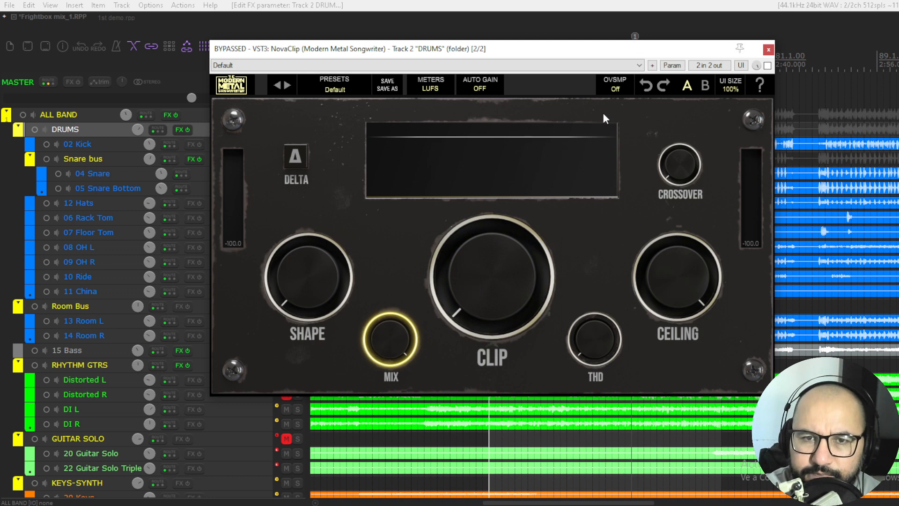
Review the oversampling options, and try the plugin interface at 75% before restoring it to 100%.
click(615, 89)
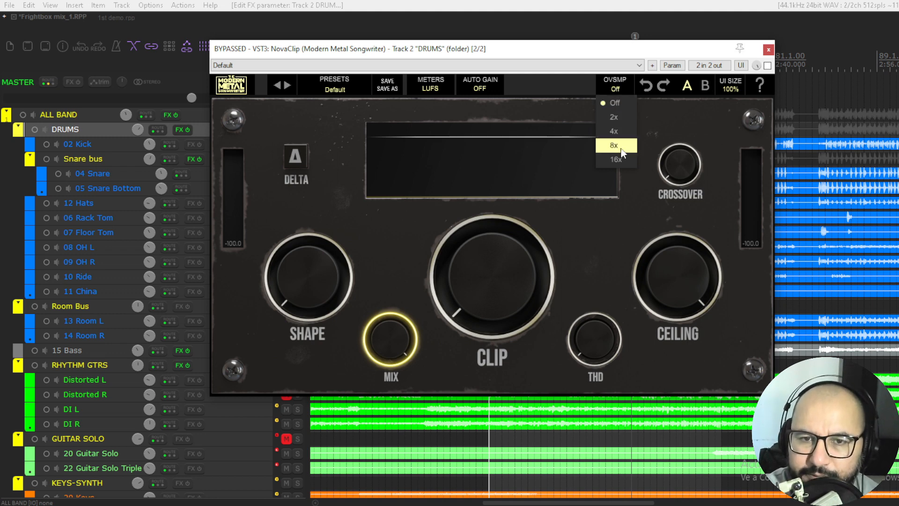
click(657, 117)
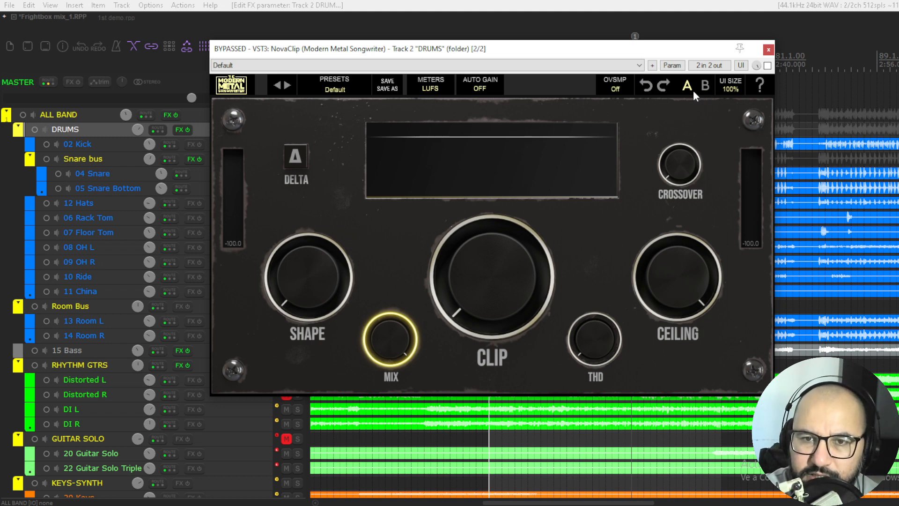
click(733, 91)
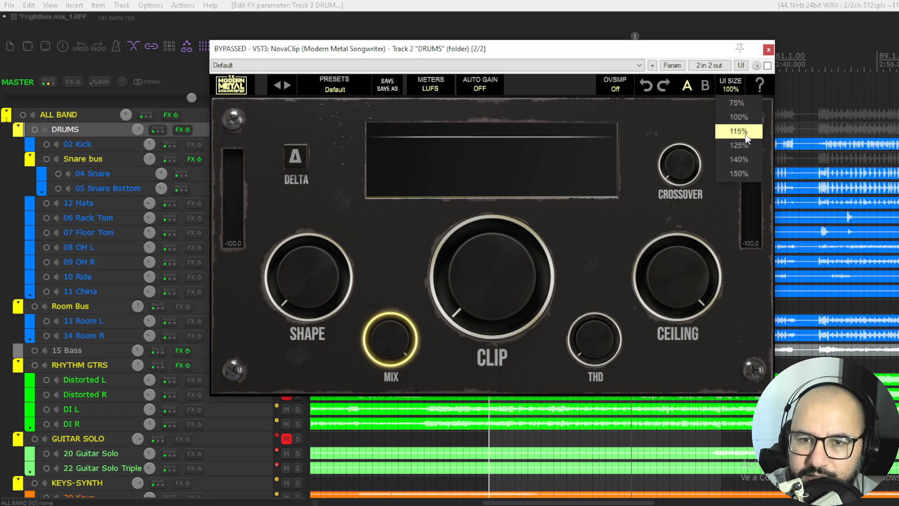
click(738, 103)
click(602, 83)
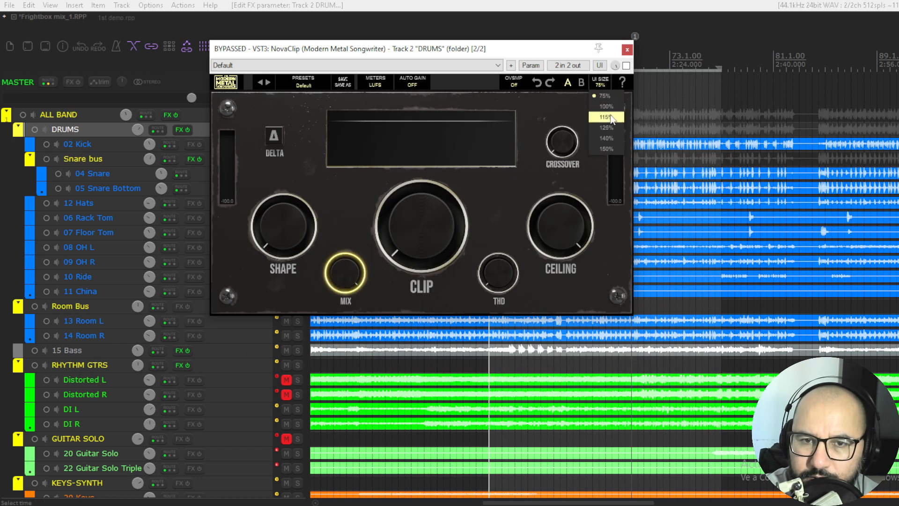
click(606, 106)
click(761, 90)
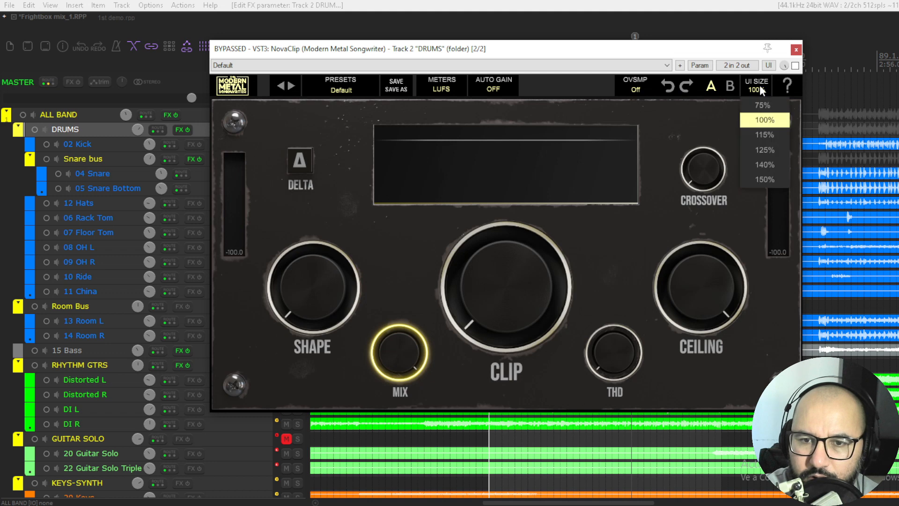
click(690, 121)
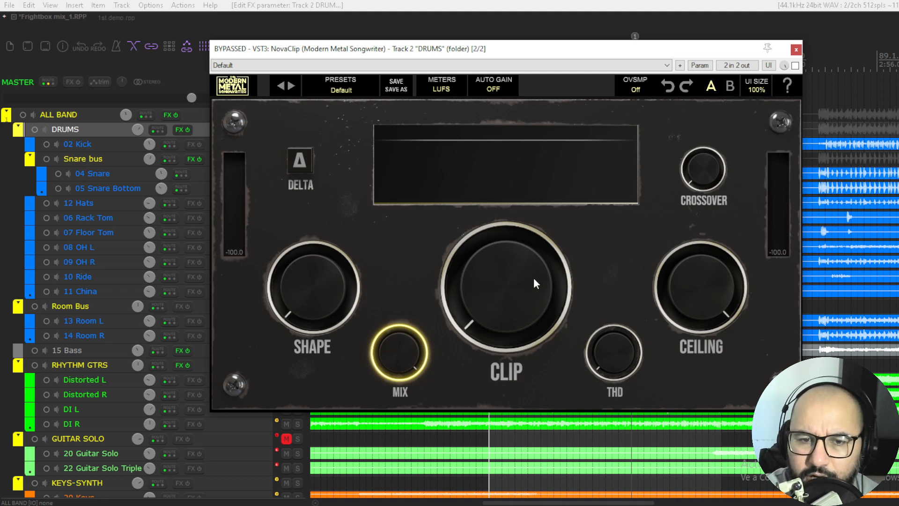
Enable the bypassed NovaClip plugin and sweep its Clip knob during drum playback with auto gain off.
drag(494, 311, 500, 226)
drag(490, 258, 488, 320)
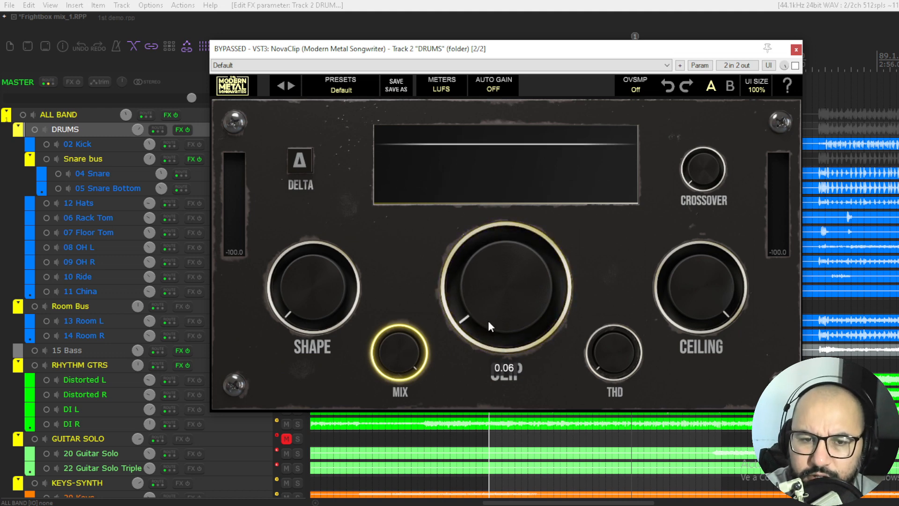
click(796, 66)
mouse_move(518, 295)
mouse_down()
mouse_move(518, 274)
mouse_move(510, 302)
mouse_move(503, 286)
mouse_up()
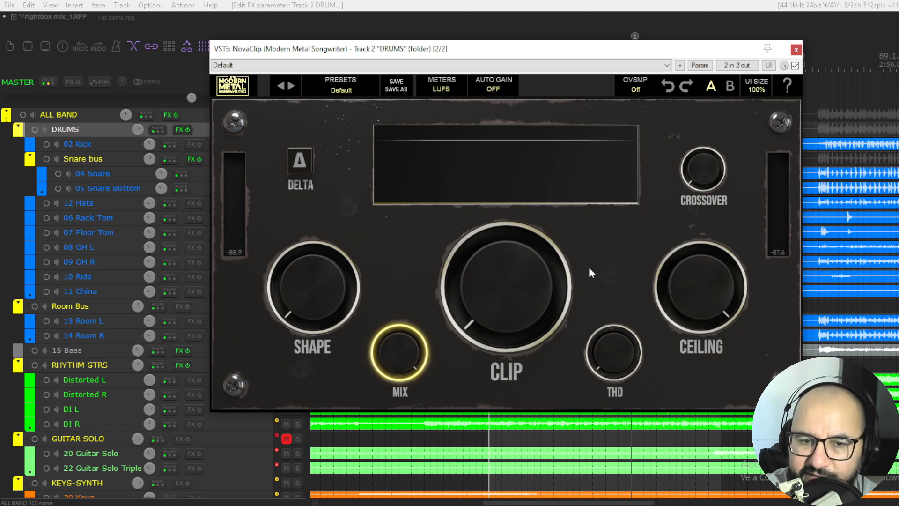
key(space)
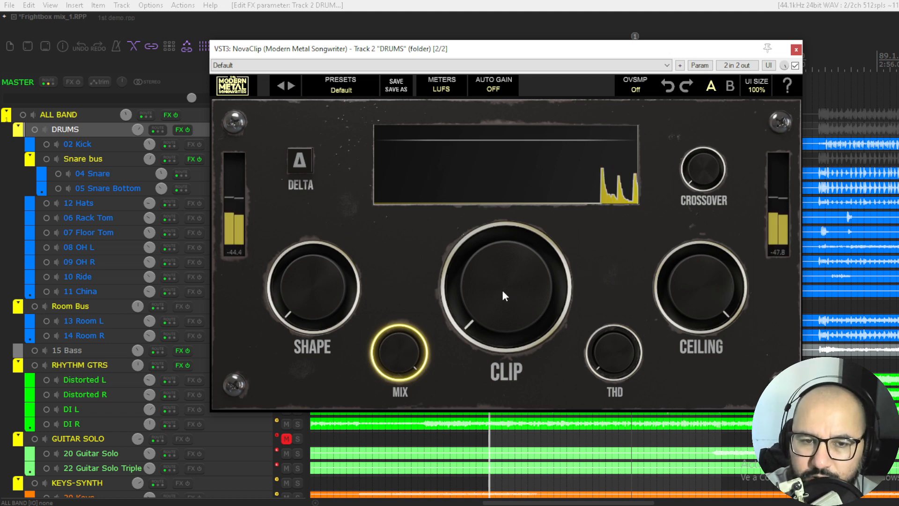
drag(504, 291, 495, 312)
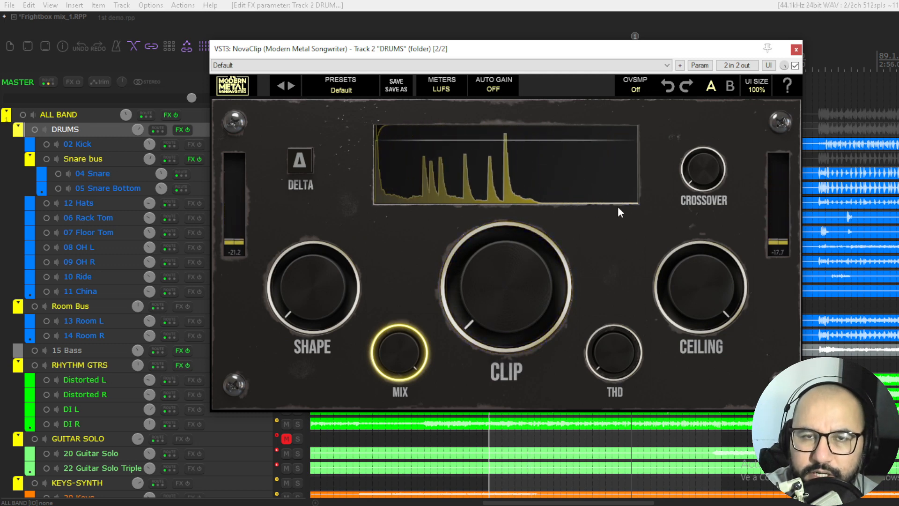
Switch auto gain on and raise Clip to about 0.67 while the drums play.
click(500, 83)
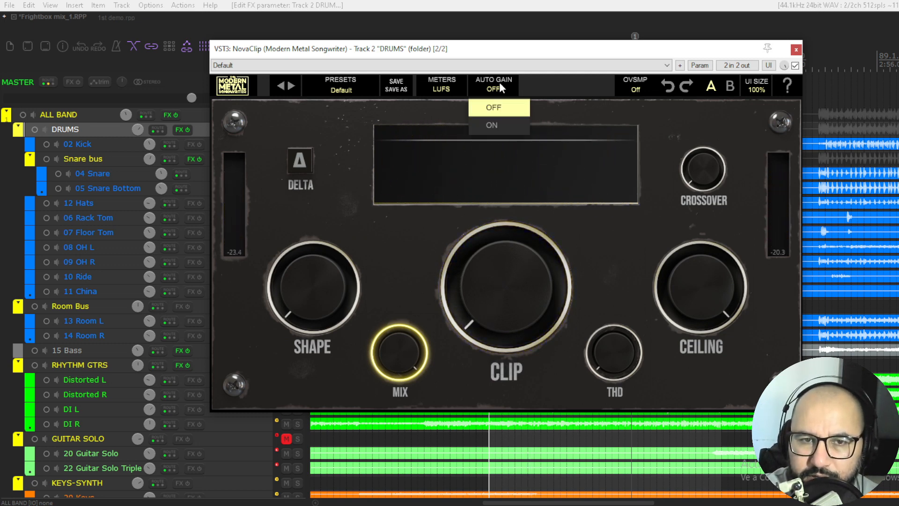
click(501, 125)
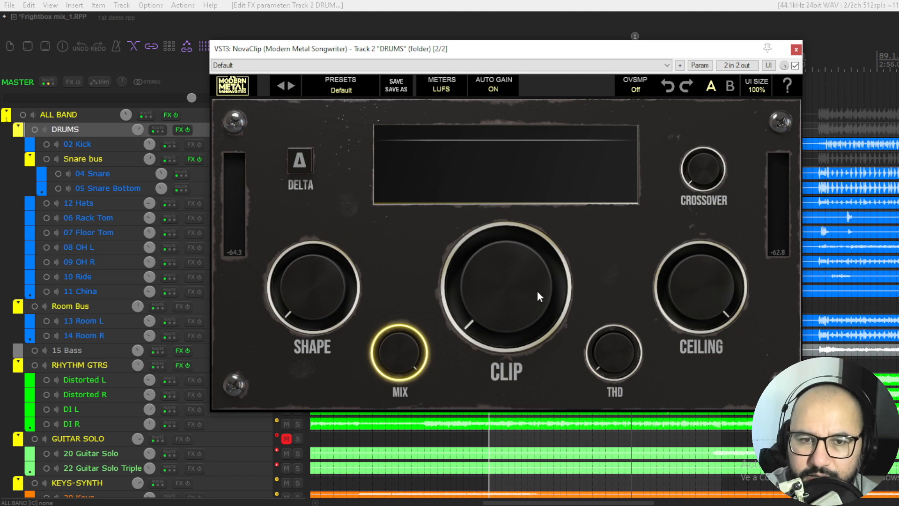
key(space)
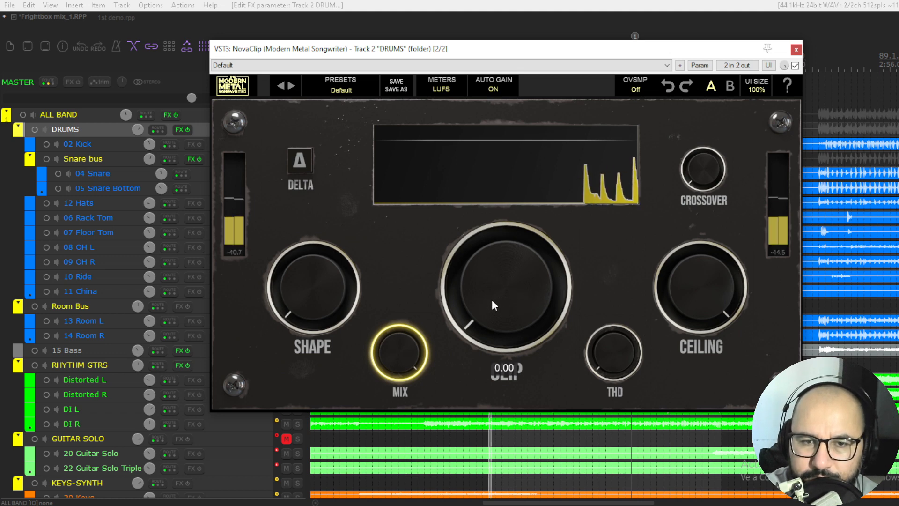
drag(492, 299, 504, 207)
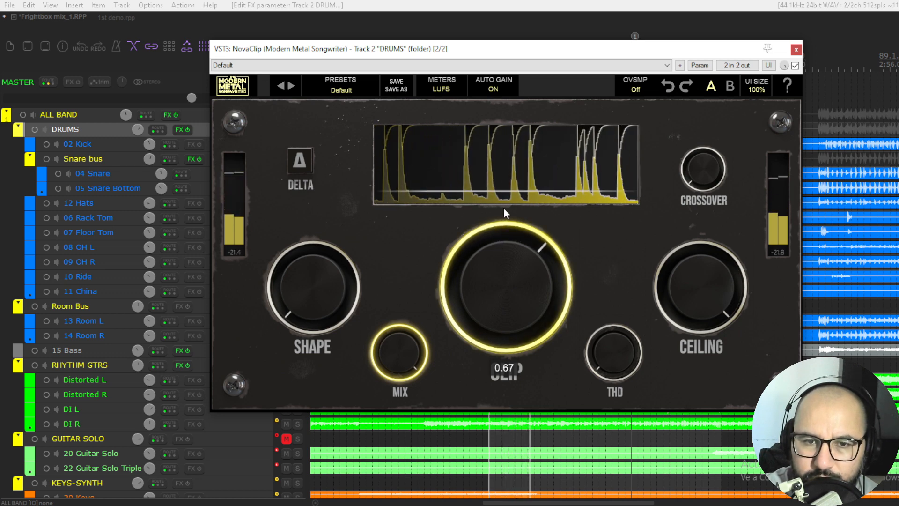
key(space)
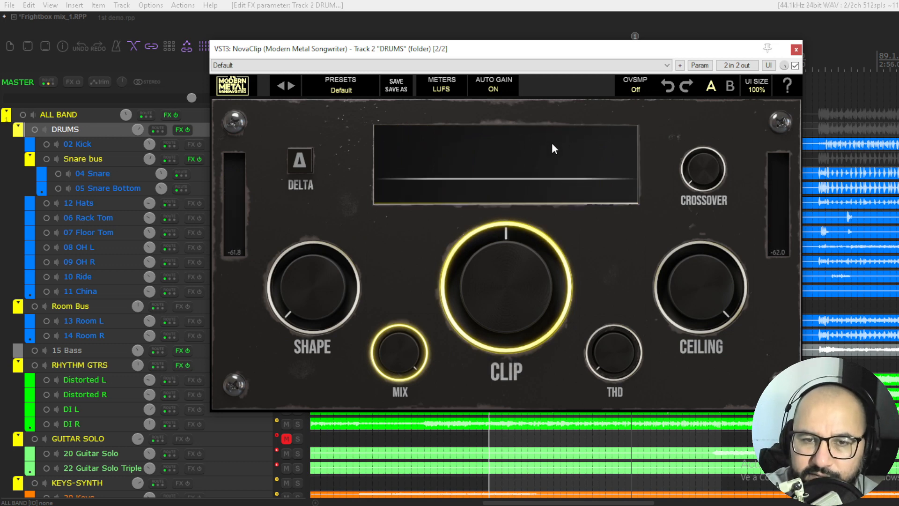
Play the drums with Clip around midway and audition the clipped-off signal with Delta, switching Delta off again.
key(space)
mouse_move(514, 258)
mouse_down()
mouse_move(515, 226)
mouse_move(508, 315)
mouse_move(512, 260)
mouse_up()
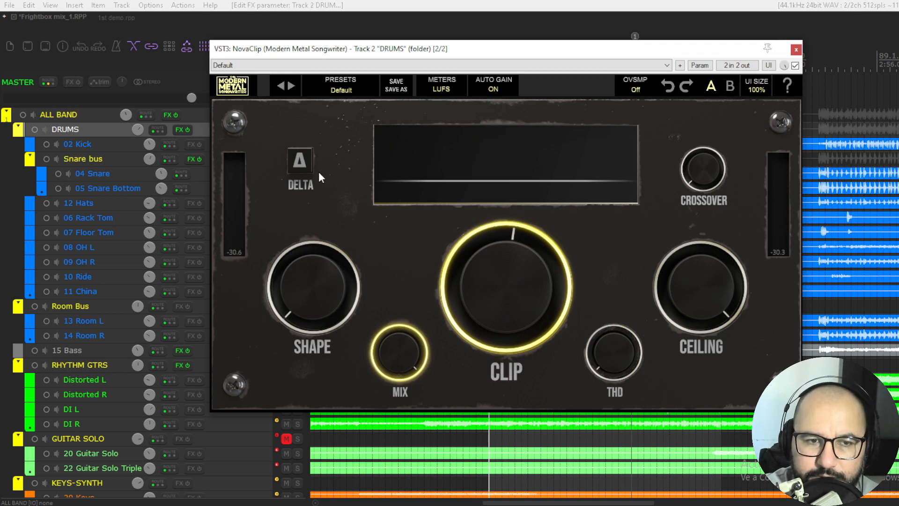
key(space)
click(299, 161)
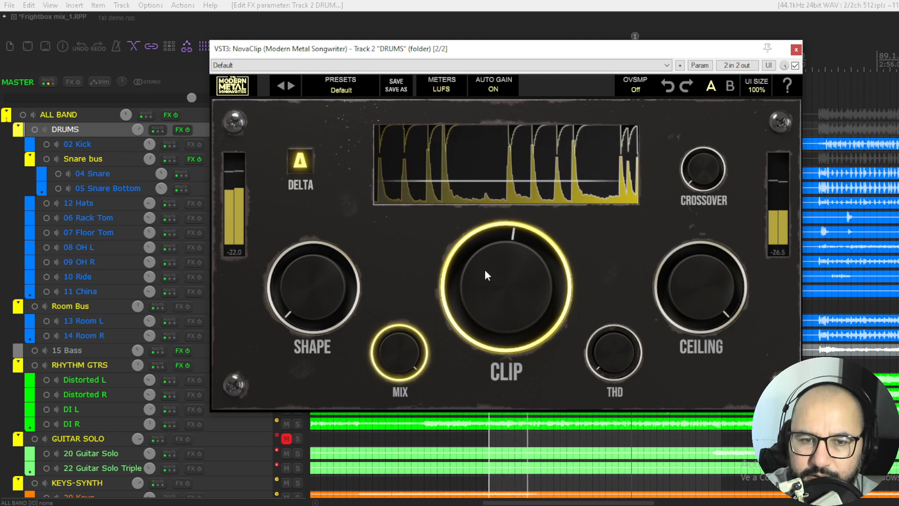
click(301, 161)
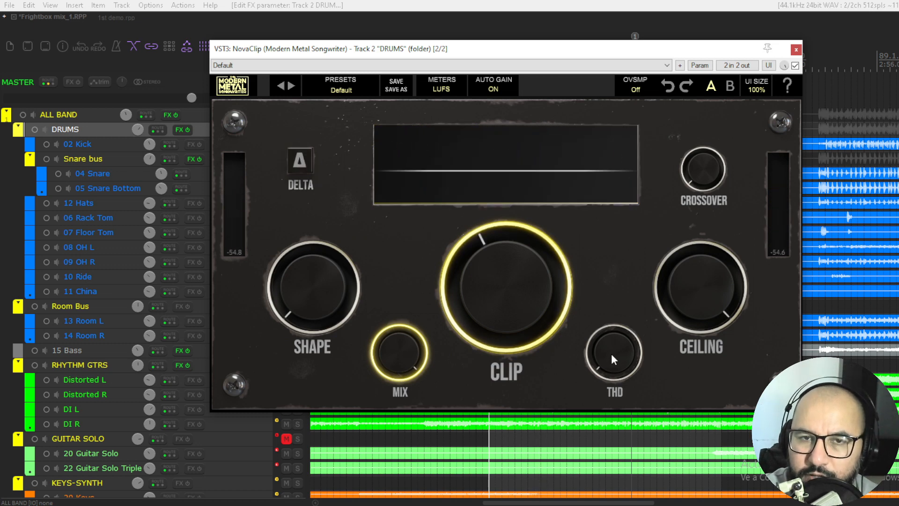
Reset Clip to 0, and during drum playback raise Clip to just past midway and THD to about three quarters.
drag(609, 355, 608, 421)
drag(517, 287, 508, 365)
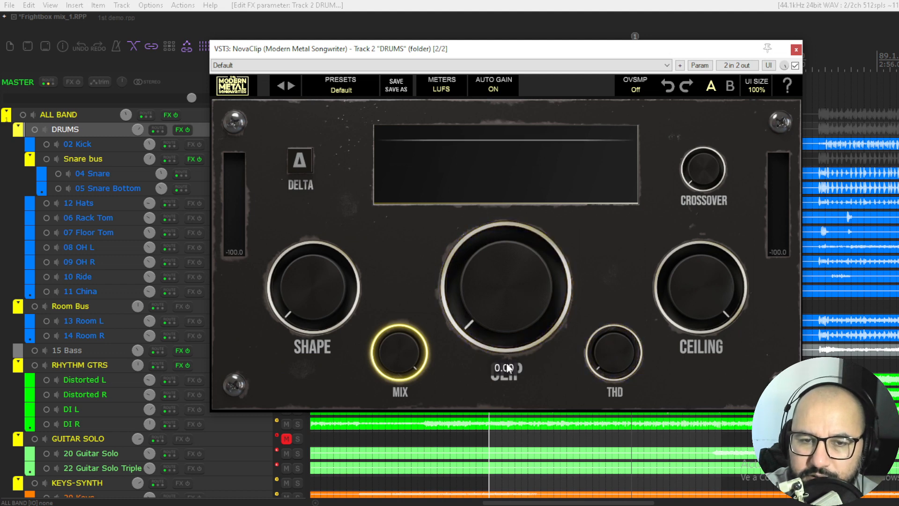
key(space)
drag(501, 310, 513, 249)
drag(608, 355, 593, 256)
drag(497, 279, 499, 274)
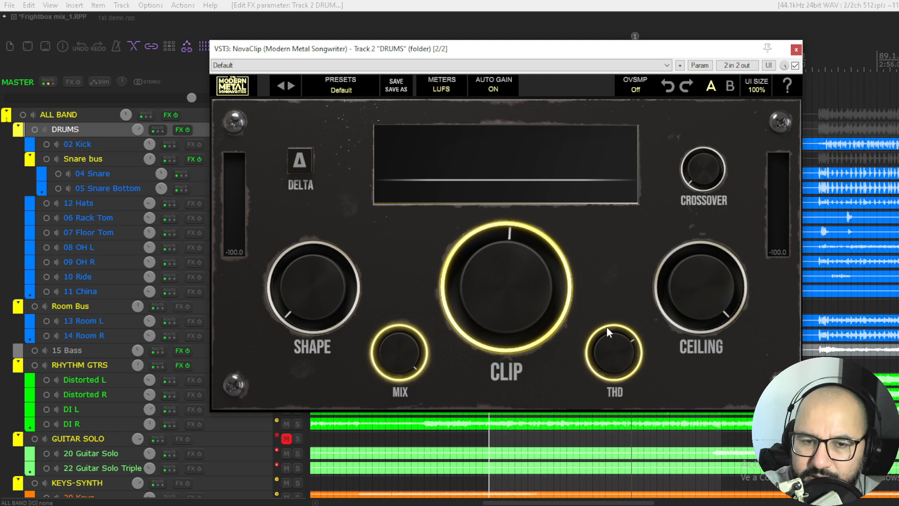
Play the drums with Clip lowered to about 0.43 and THD just below midway, stop playback, and reset both to their minimum.
drag(515, 293, 515, 306)
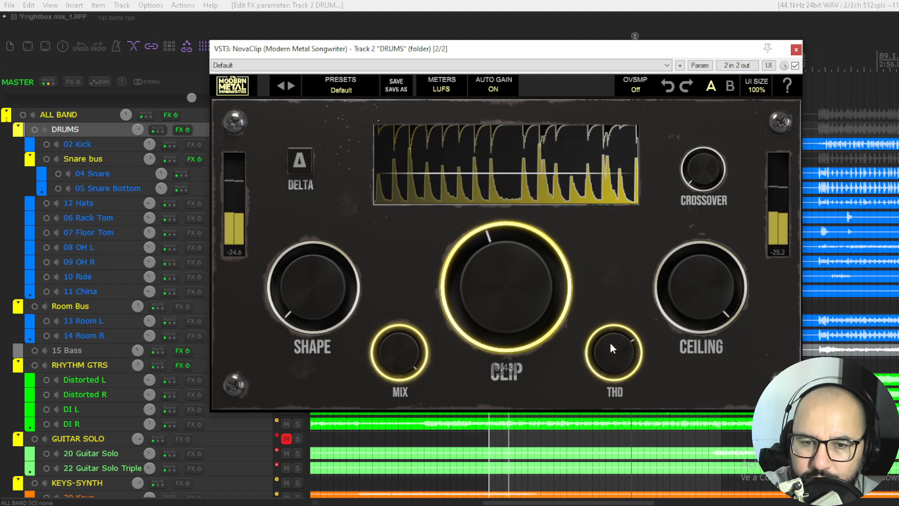
drag(610, 341, 608, 381)
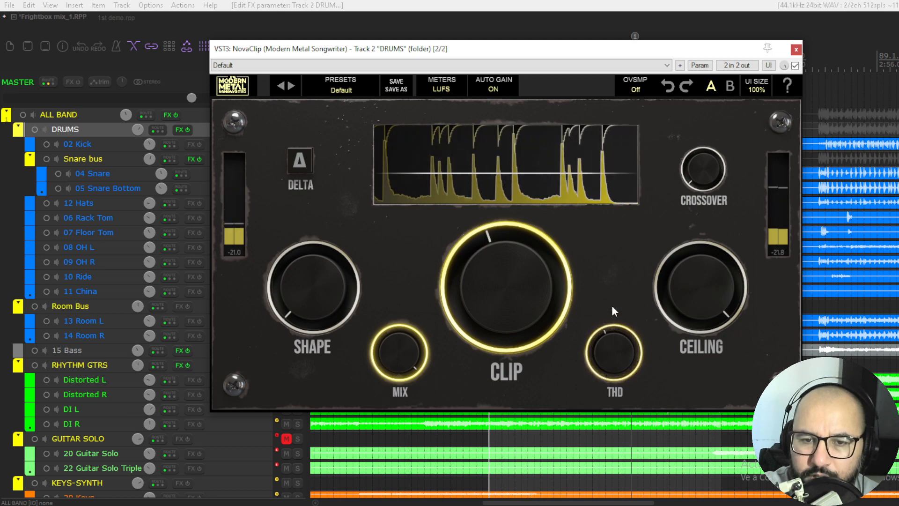
key(space)
double_click(554, 311)
double_click(612, 356)
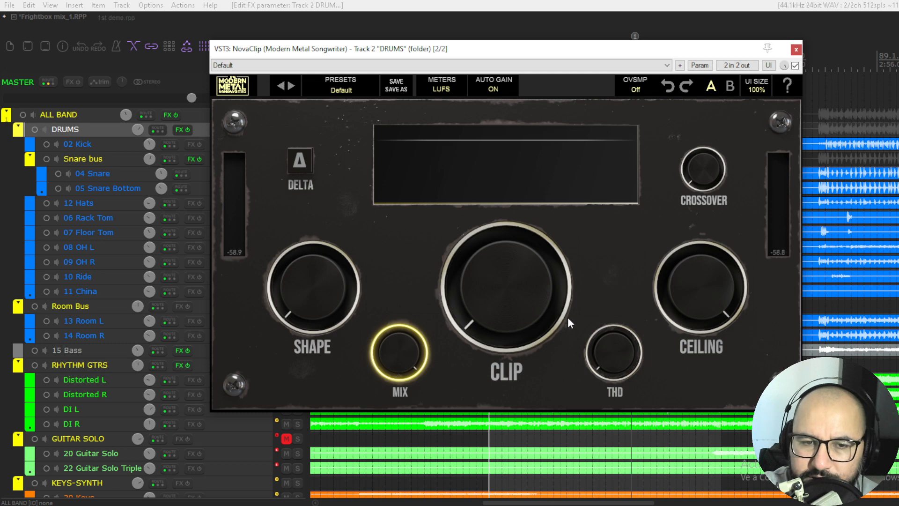
Raise Clip to about 0.51 and, as the drums play, sweep Shape from 0 to its maximum and back to 0.
drag(528, 301, 531, 265)
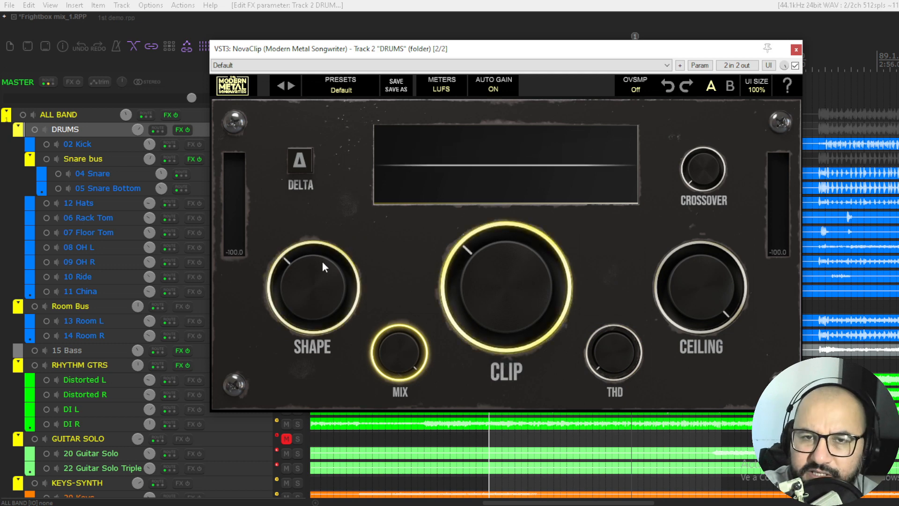
double_click(317, 272)
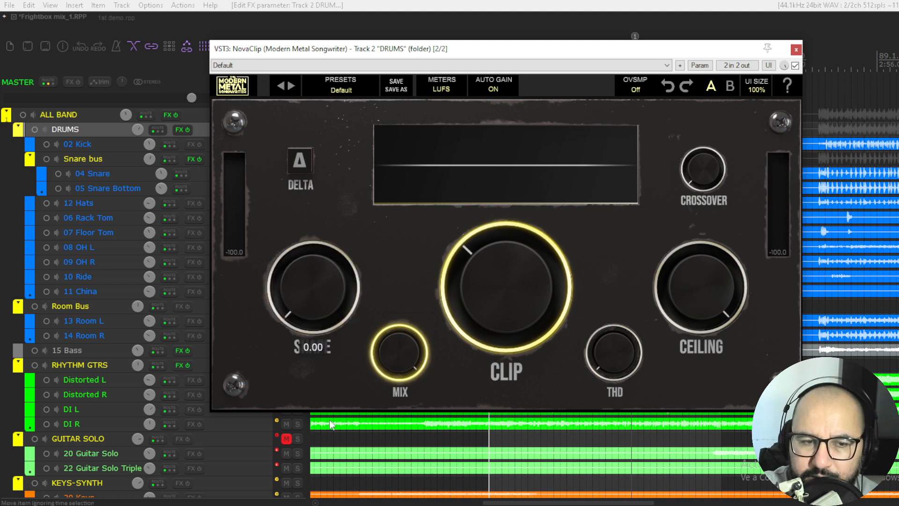
drag(472, 300, 476, 271)
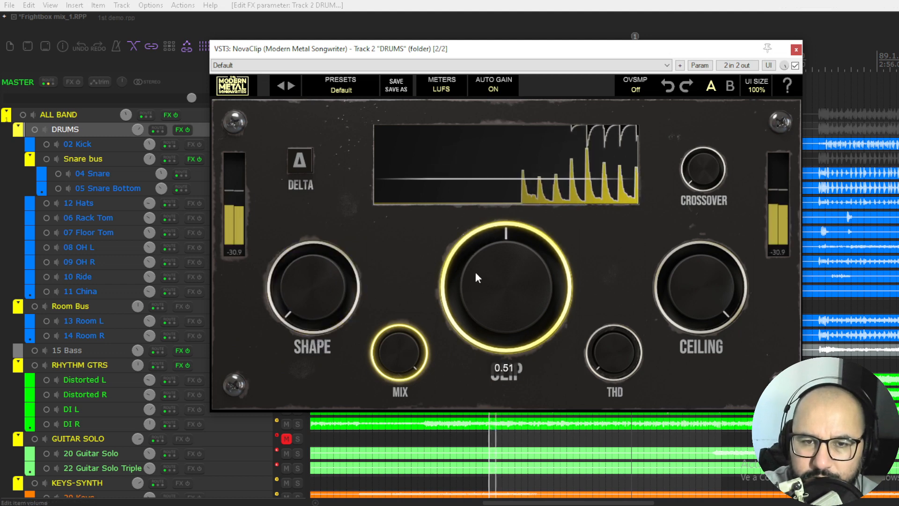
drag(288, 308, 305, 103)
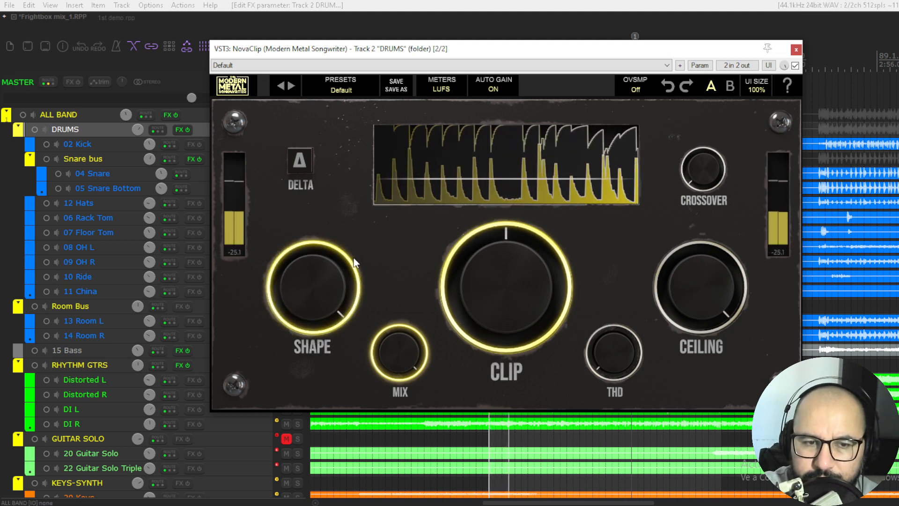
drag(319, 266, 319, 433)
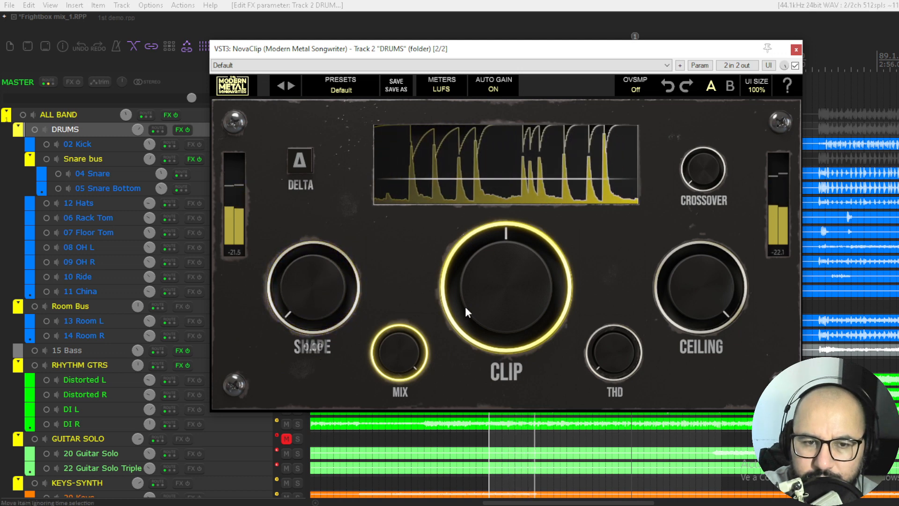
During playback, raise Clip past three quarters and sweep Shape to its maximum and back to 0.
drag(465, 307, 479, 268)
drag(309, 295, 317, 147)
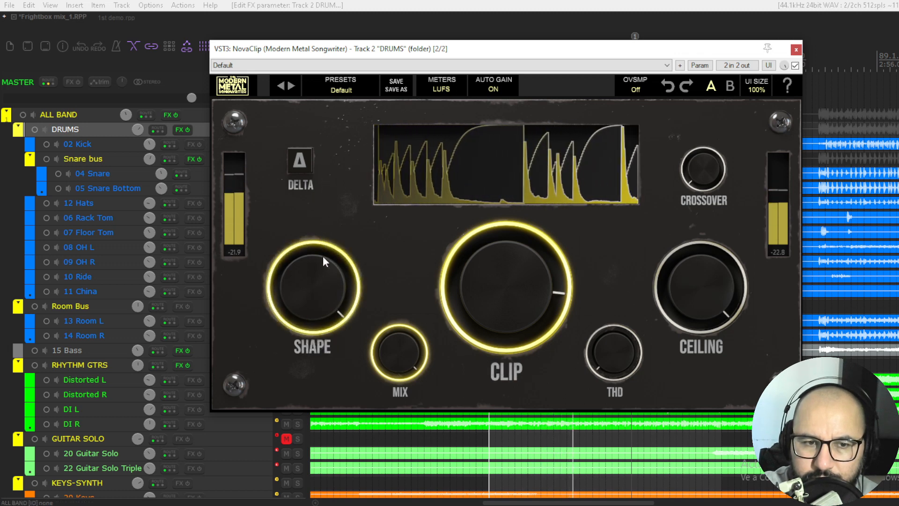
drag(323, 264, 336, 436)
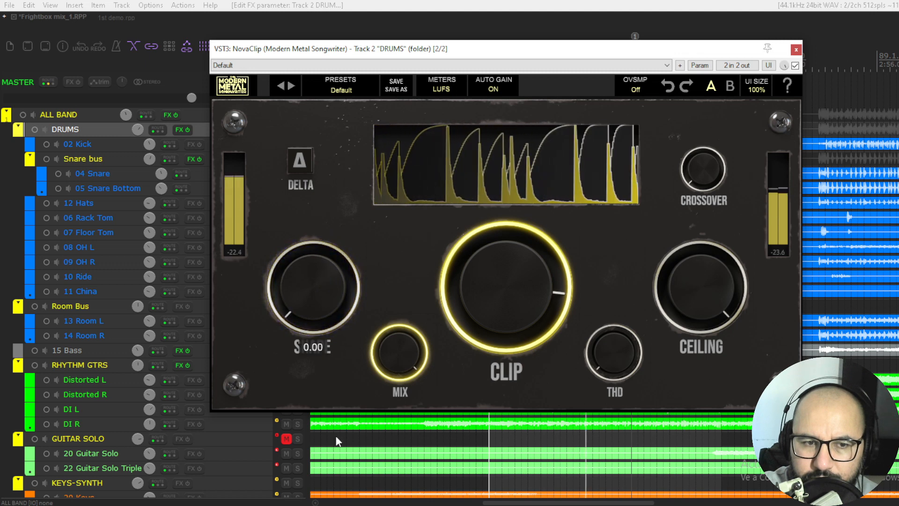
key(space)
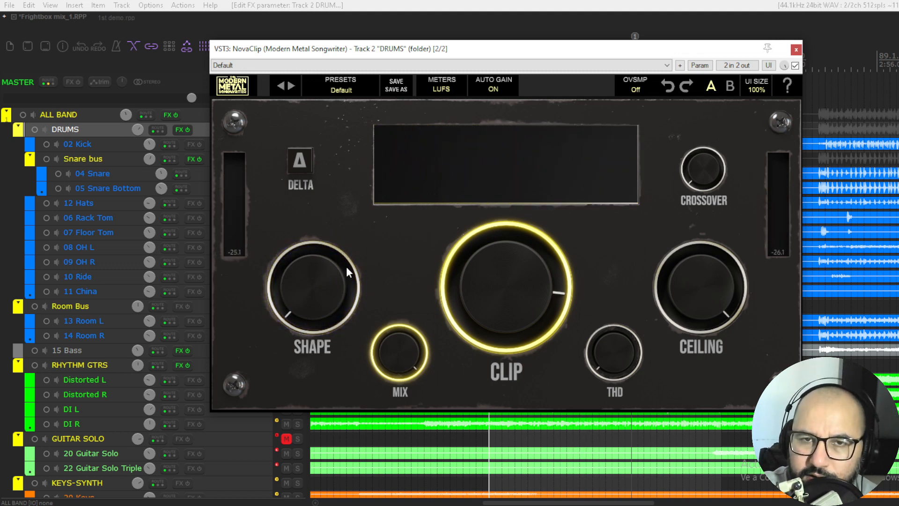
Try the Mix knob with playback stopped, and lower Clip to below midway with auto gain off.
drag(318, 302, 349, 319)
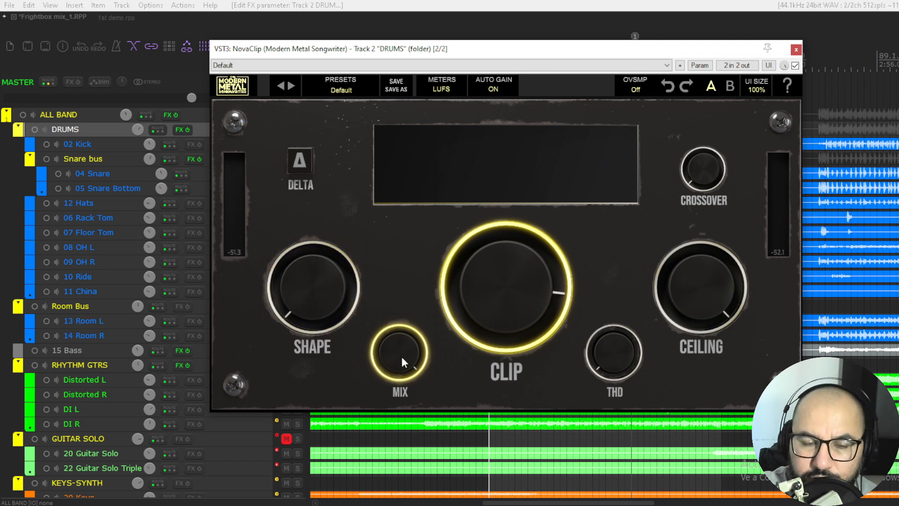
mouse_move(402, 352)
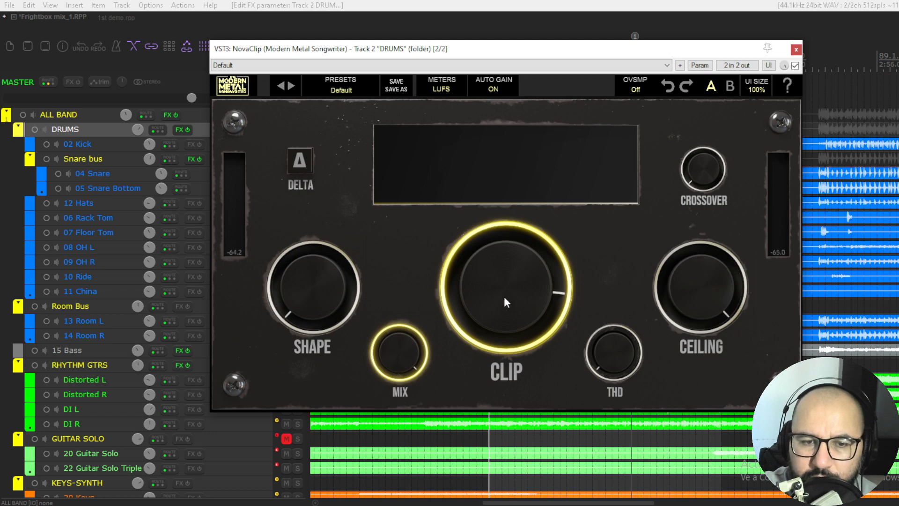
drag(503, 297, 504, 303)
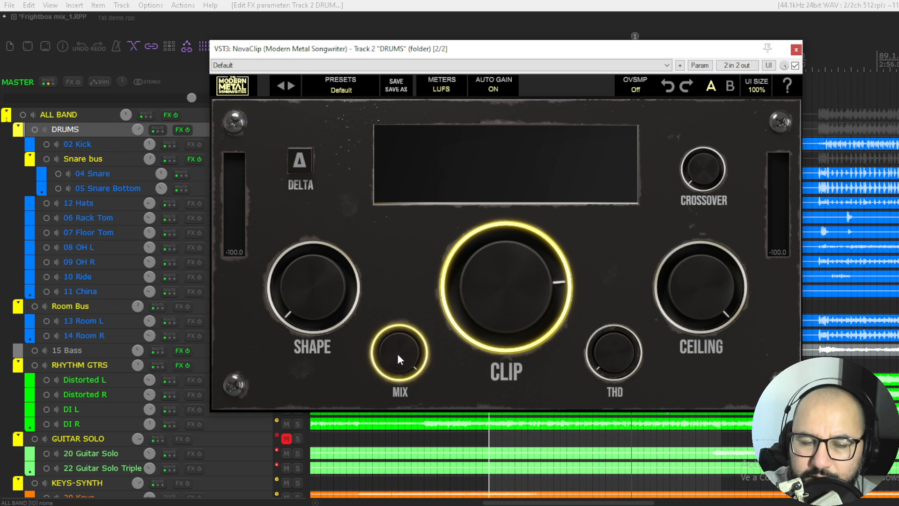
drag(398, 355, 394, 330)
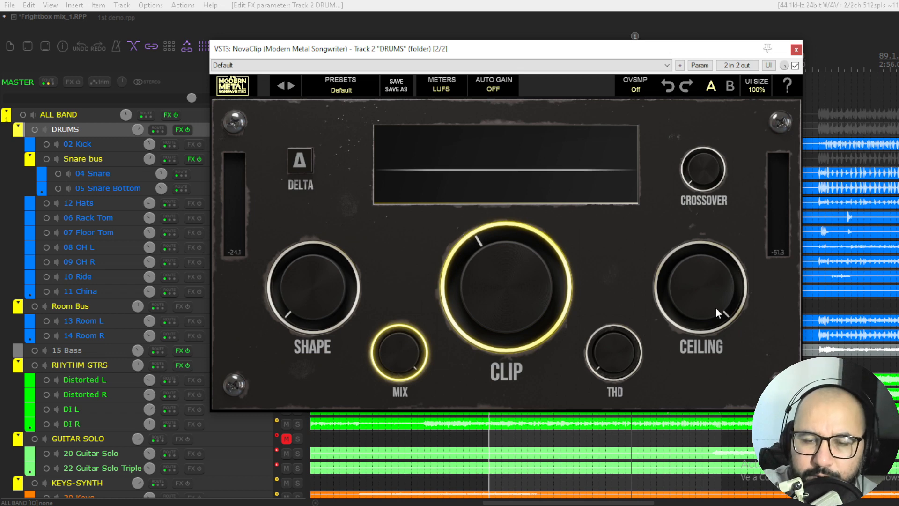
Try lowering Ceiling to around four fifths, and return it to its maximum.
drag(685, 300, 700, 350)
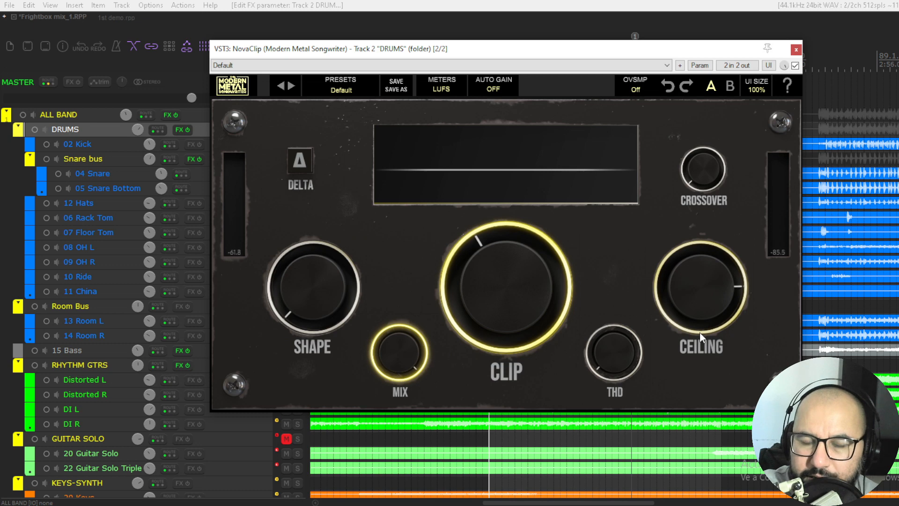
drag(699, 333, 708, 282)
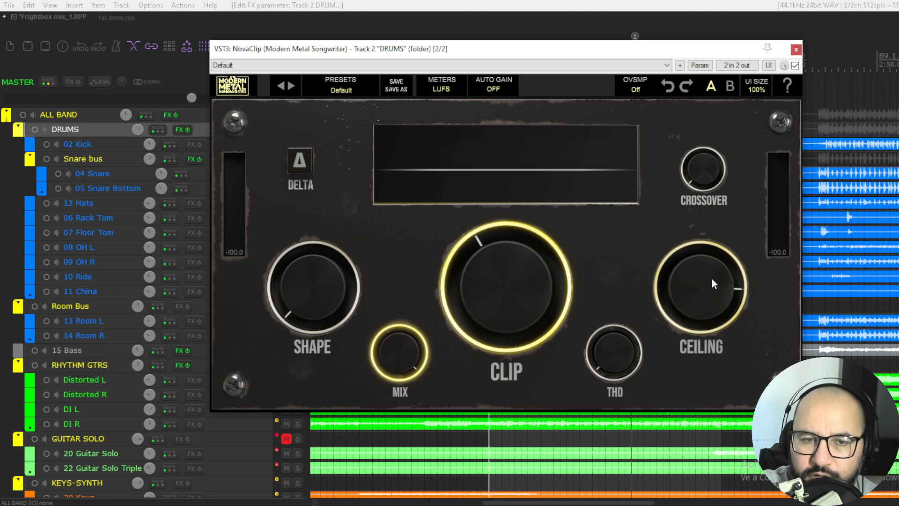
drag(712, 280, 714, 243)
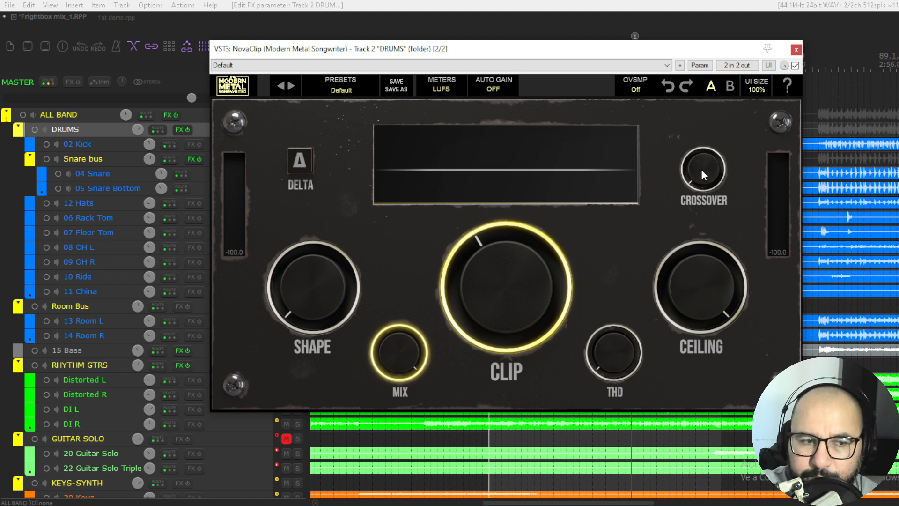
Play the drums with auto gain on while raising Crossover close to its maximum and Clip to about three quarters.
key(space)
drag(701, 170, 701, 29)
drag(516, 290, 516, 238)
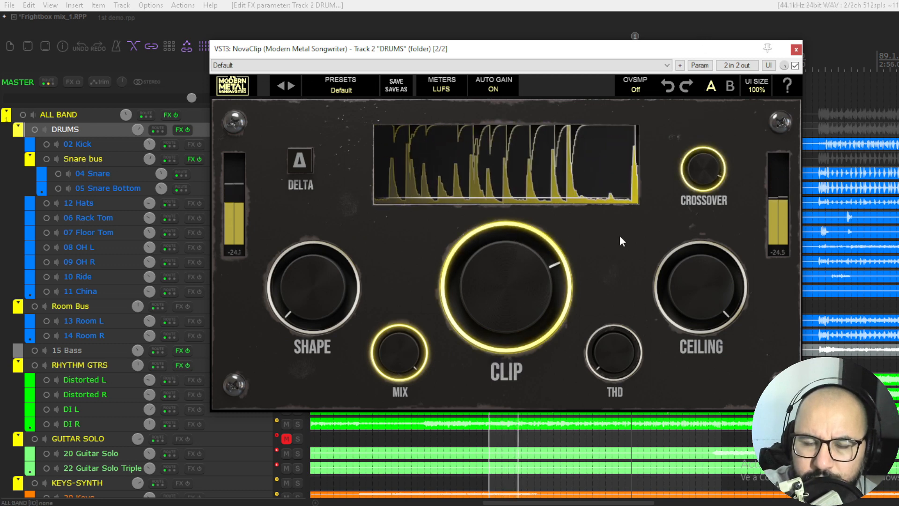
key(space)
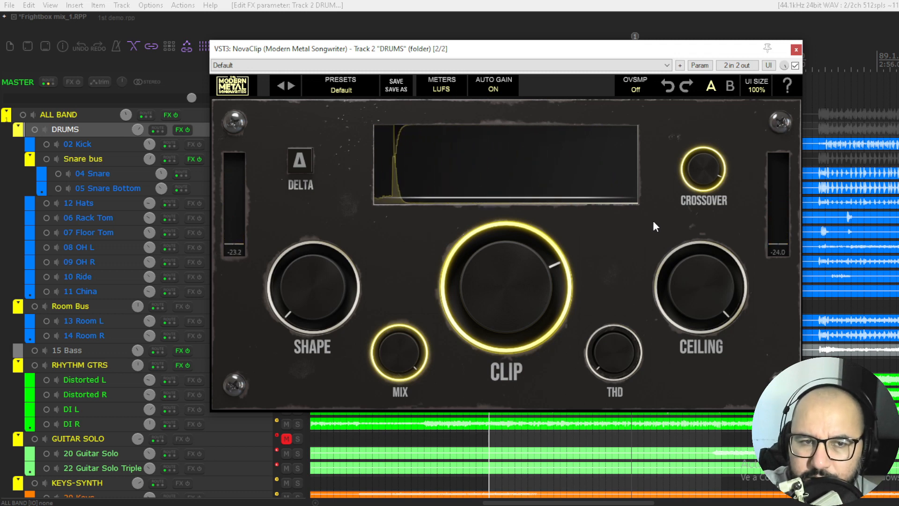
Audition the drums with Crossover at about 505.8 Hz, and turn Crossover OFF during playback to compare.
drag(701, 165, 704, 178)
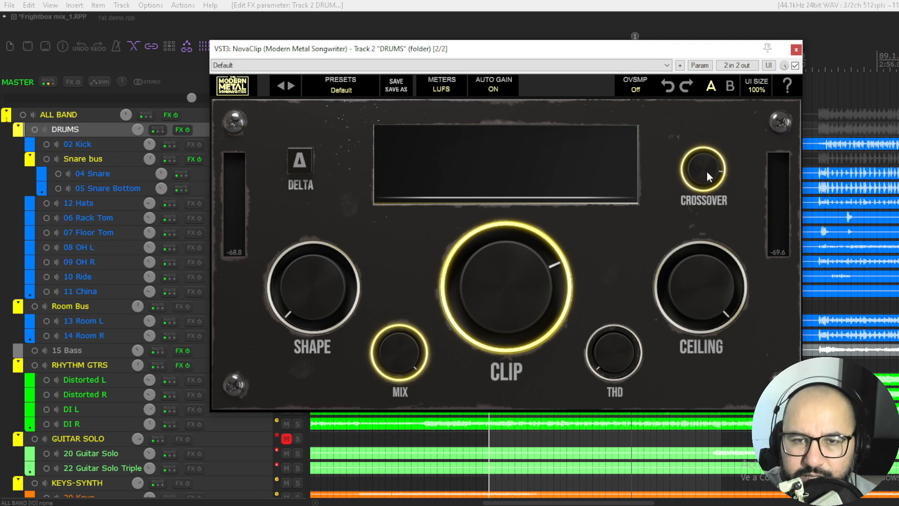
key(space)
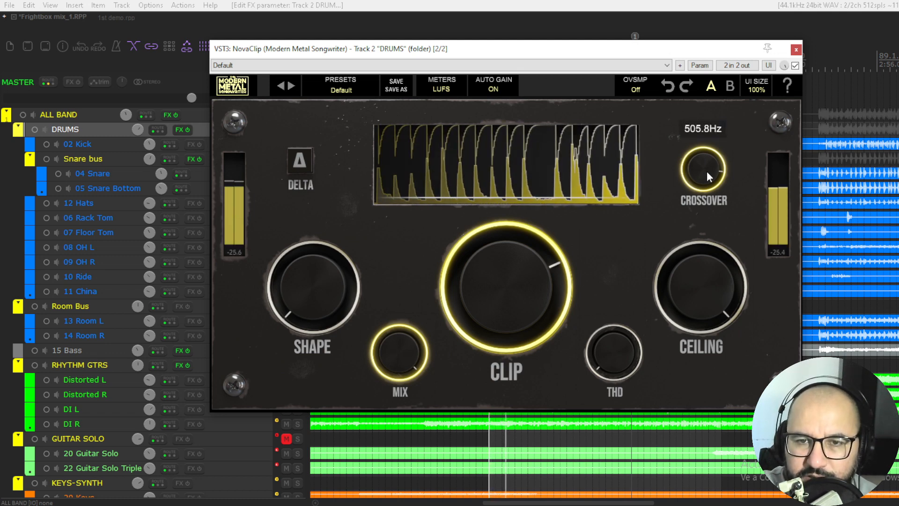
drag(707, 170, 550, 278)
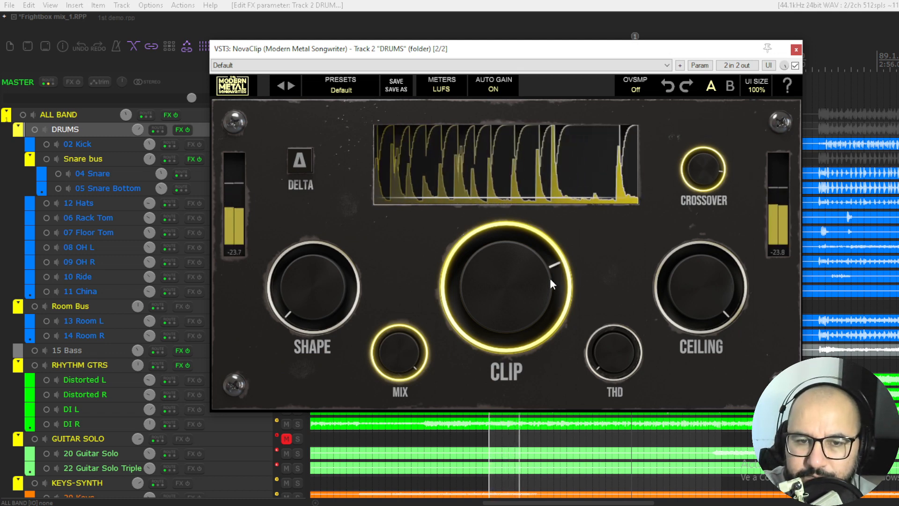
drag(693, 202, 690, 314)
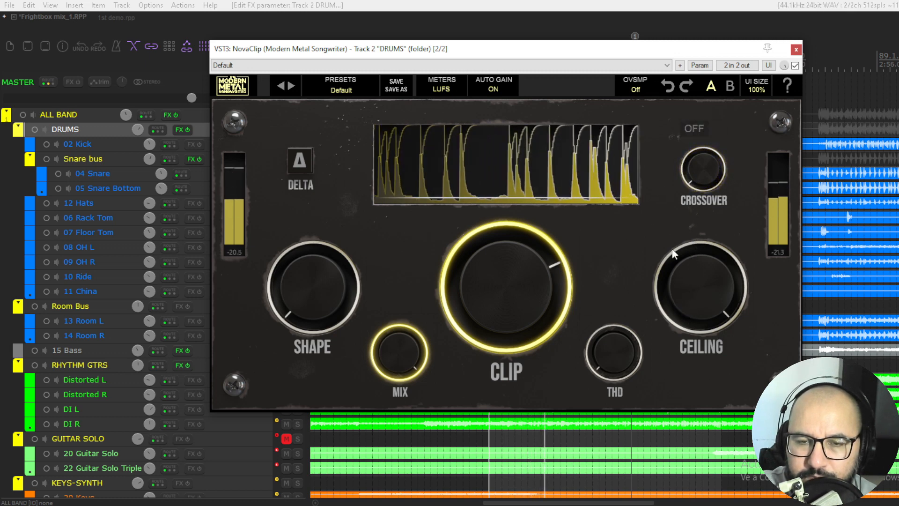
drag(694, 173, 695, 187)
key(space)
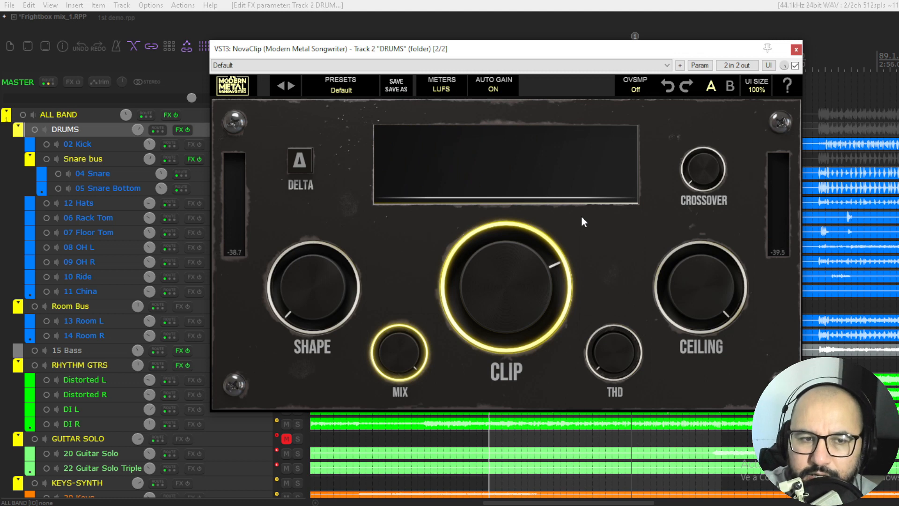
Play the drums with Clip near its maximum and Crossover raised, and again with both reset to their minimum.
key(space)
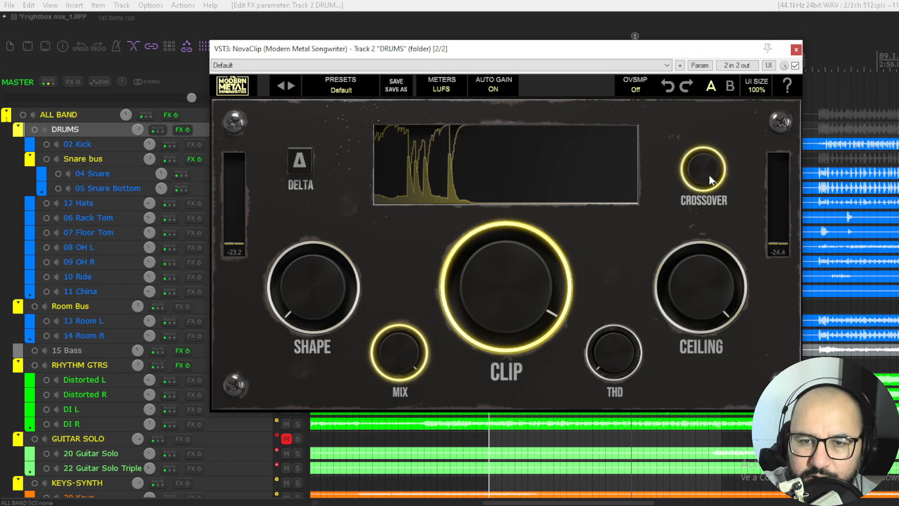
key(space)
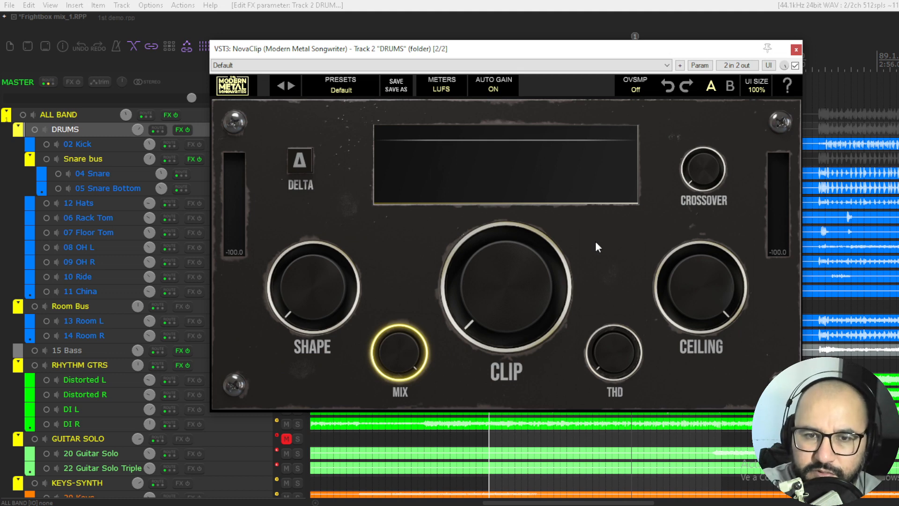
key(space)
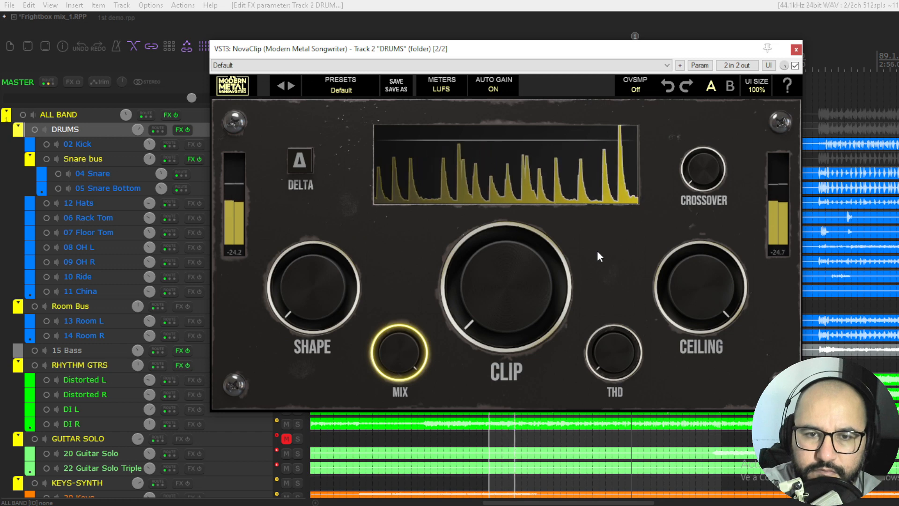
key(space)
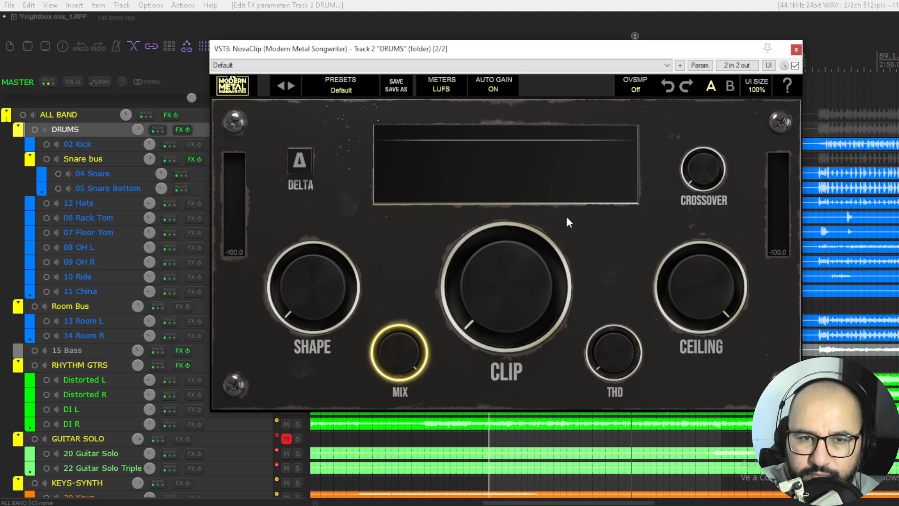
Raise Clip to about a fifth of its range as the drums play, and stop playback.
key(space)
drag(514, 293, 513, 257)
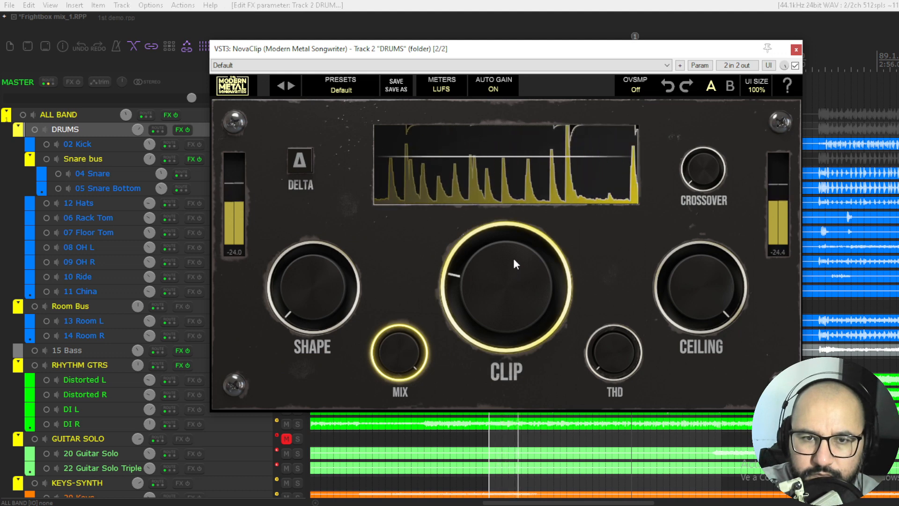
key(space)
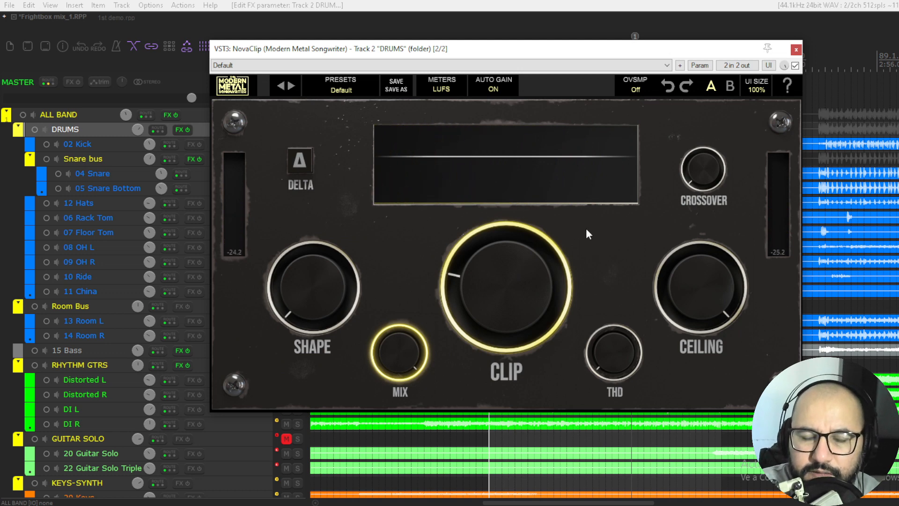
Clear the DRUMS channel's peak reading in the mixer and replay the drums to check the peak level with clipping.
key(space)
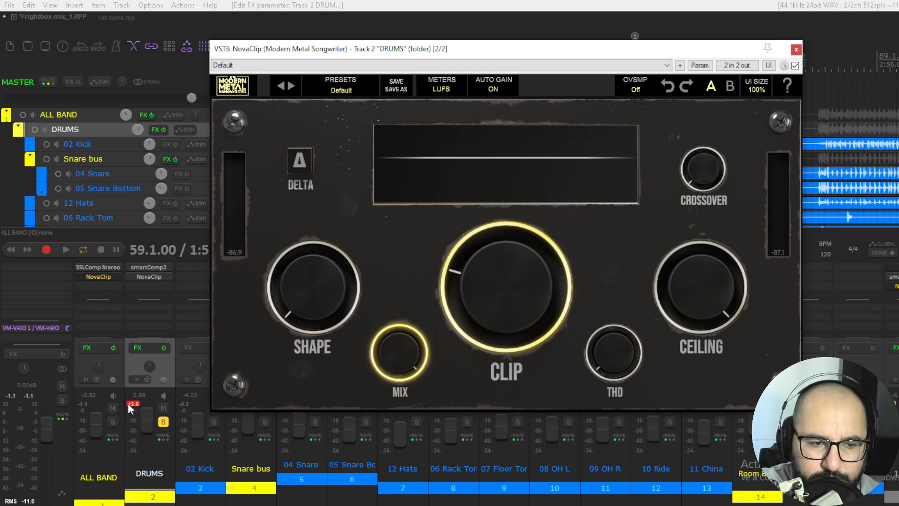
click(138, 416)
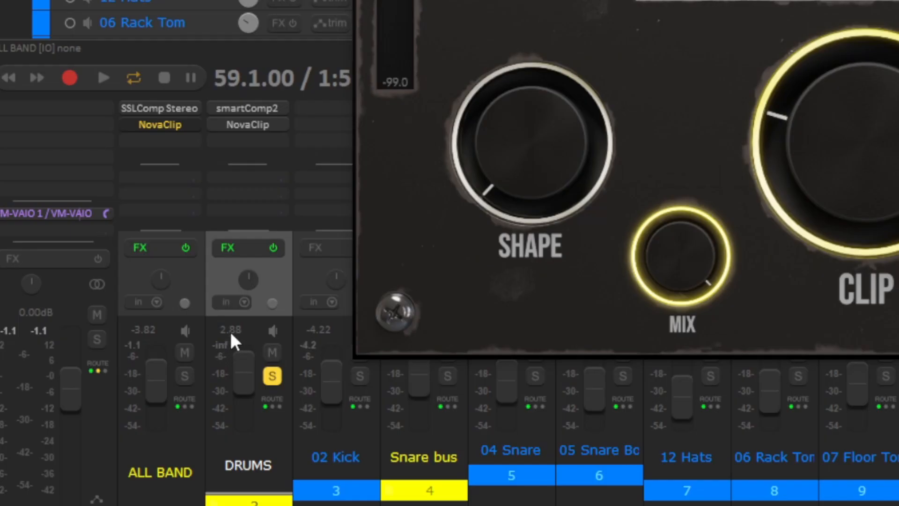
key(space)
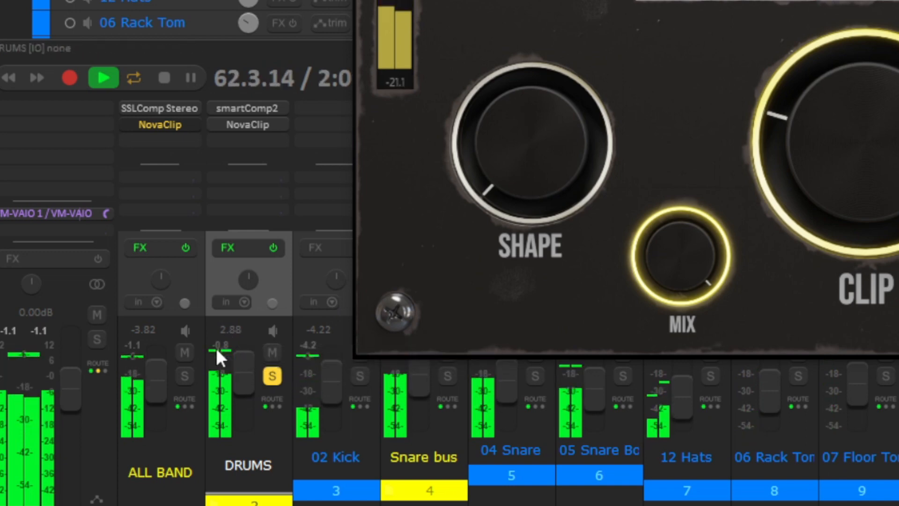
key(space)
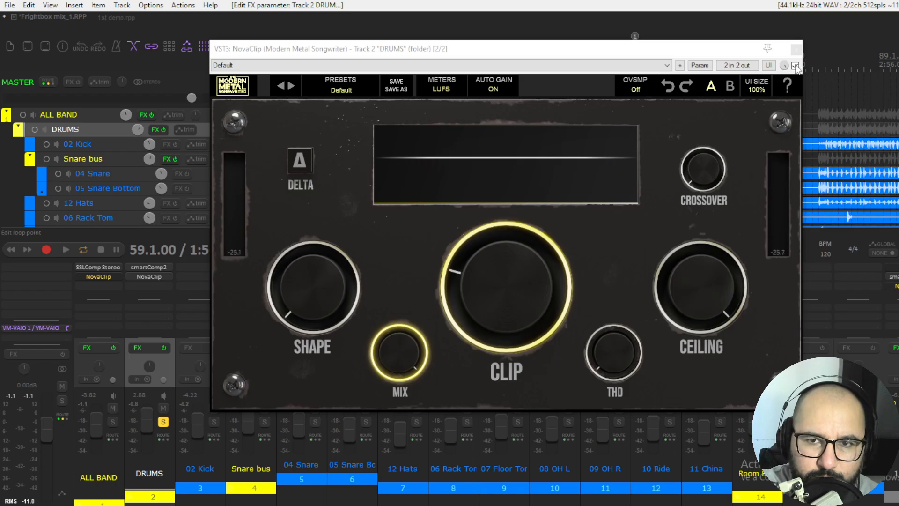
Bypass NovaClip on the DRUMS bus, replay the drums to check the unclipped peak level, and clear the channel's peak reading.
click(796, 65)
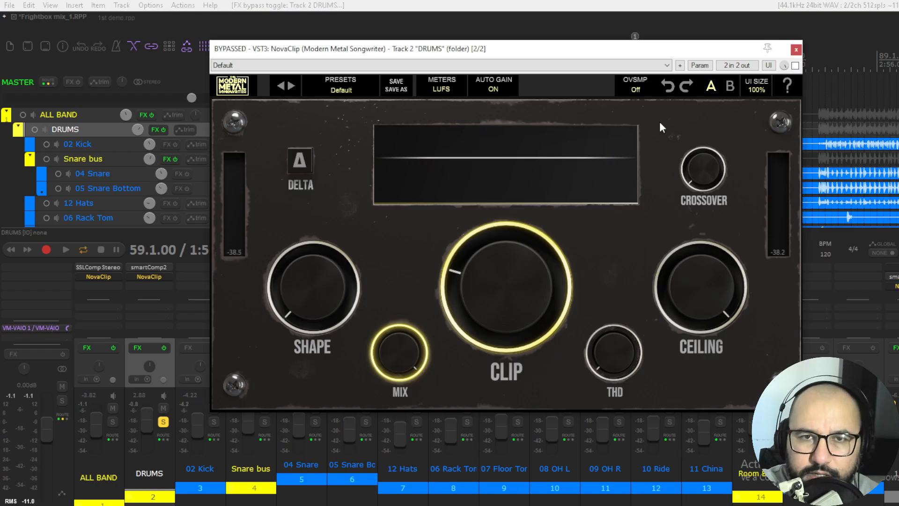
key(space)
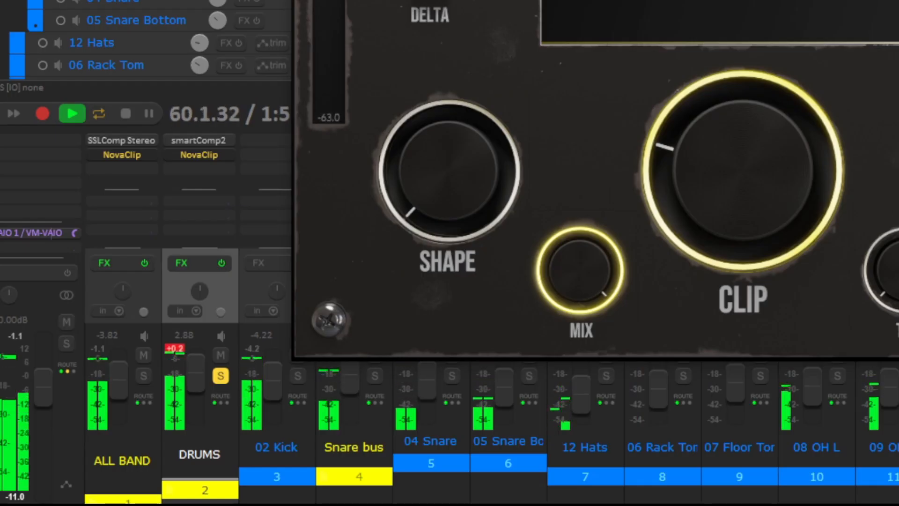
key(space)
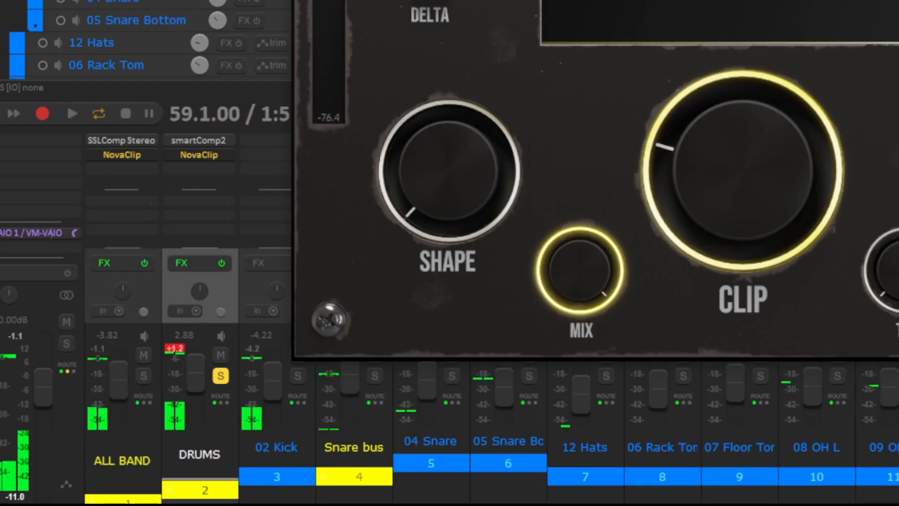
click(178, 350)
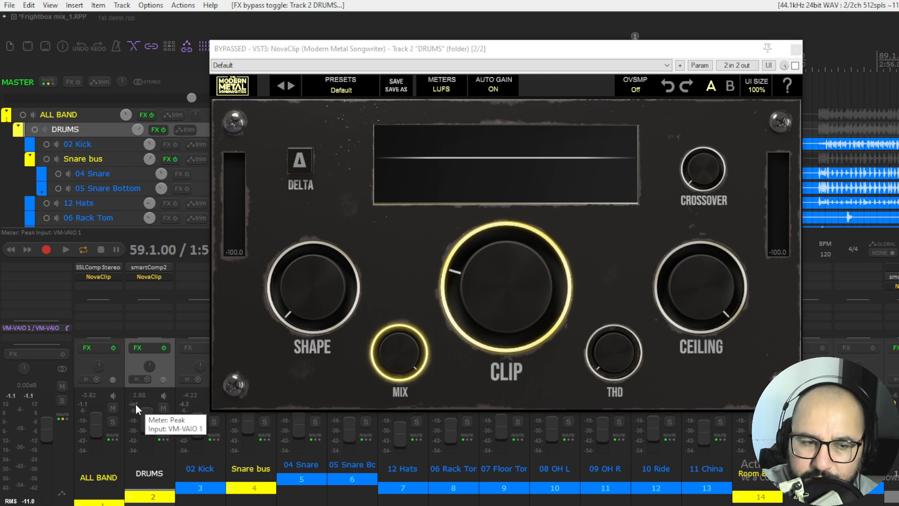
Replay the drums with NovaClip re-enabled, clearing the DRUMS channel's peak reading during playback to compare the clipped peak level.
click(163, 422)
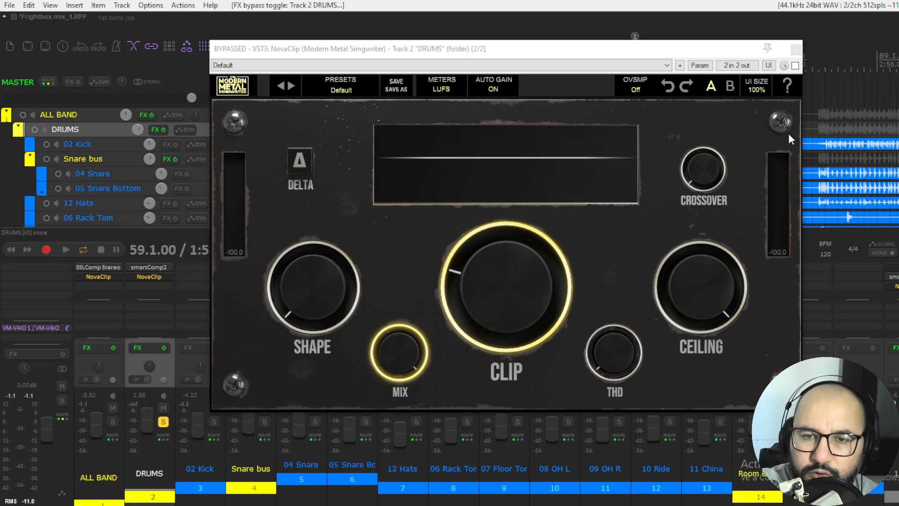
key(space)
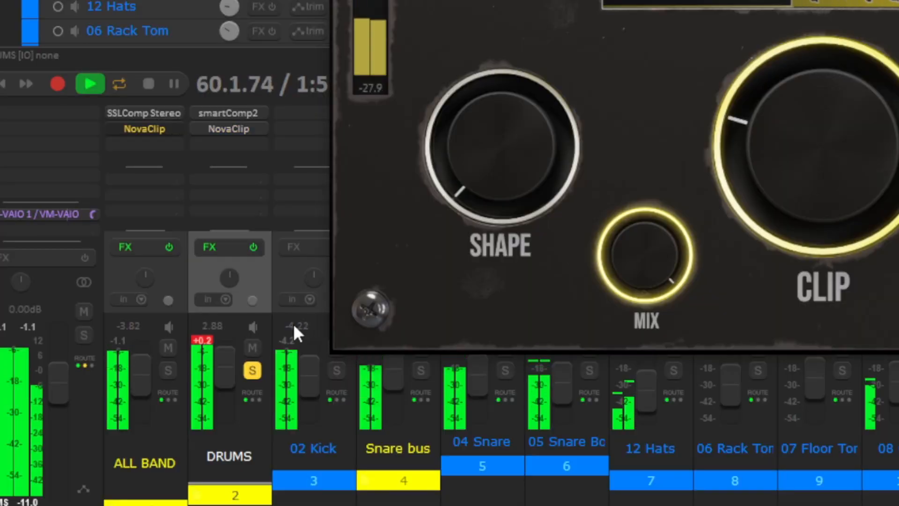
click(195, 343)
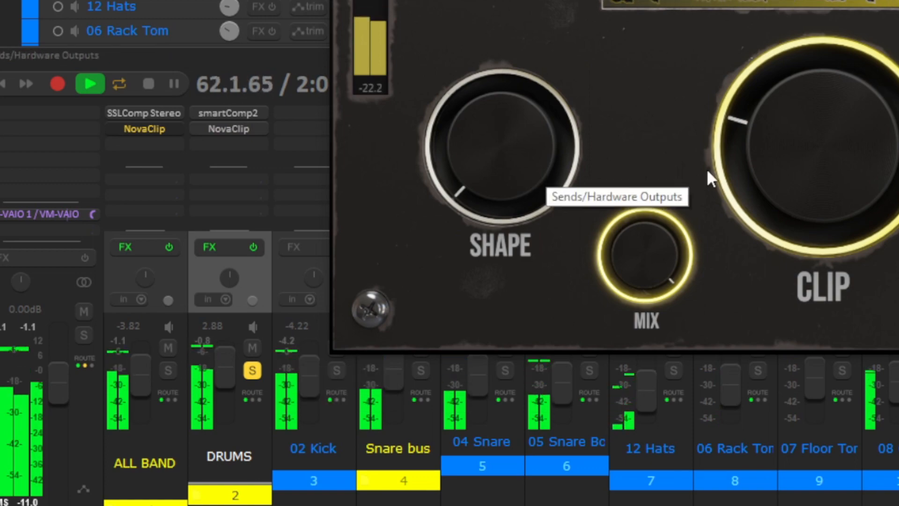
key(space)
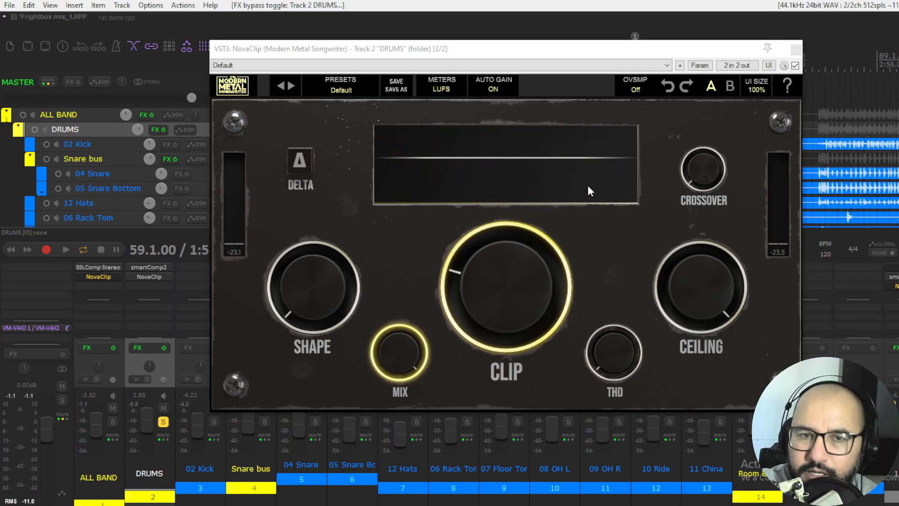
Raise Clip on the DRUMS bus to about a third of its range and replay the drums to check the peak level.
click(474, 290)
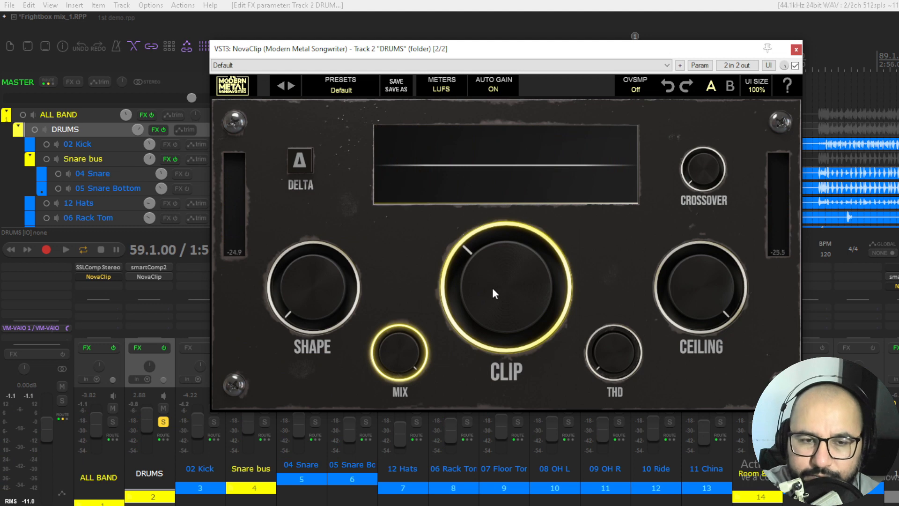
drag(483, 294, 472, 287)
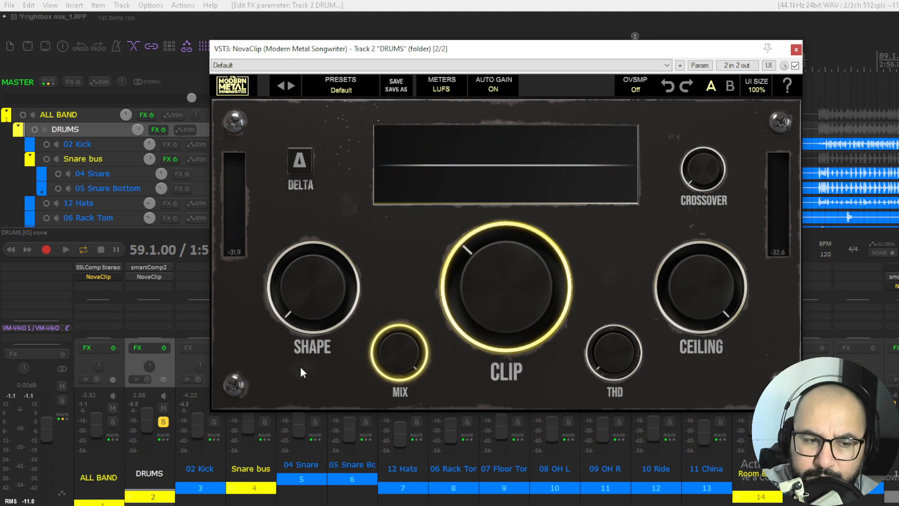
click(141, 395)
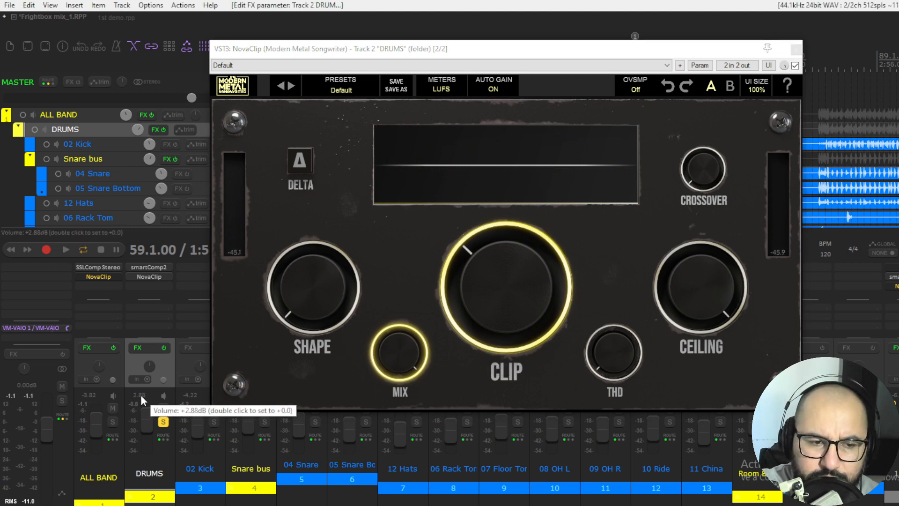
key(space)
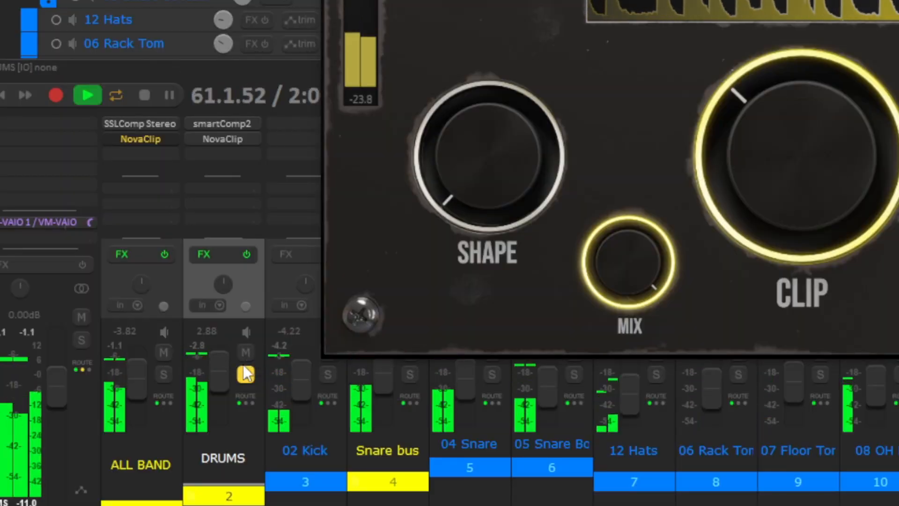
key(space)
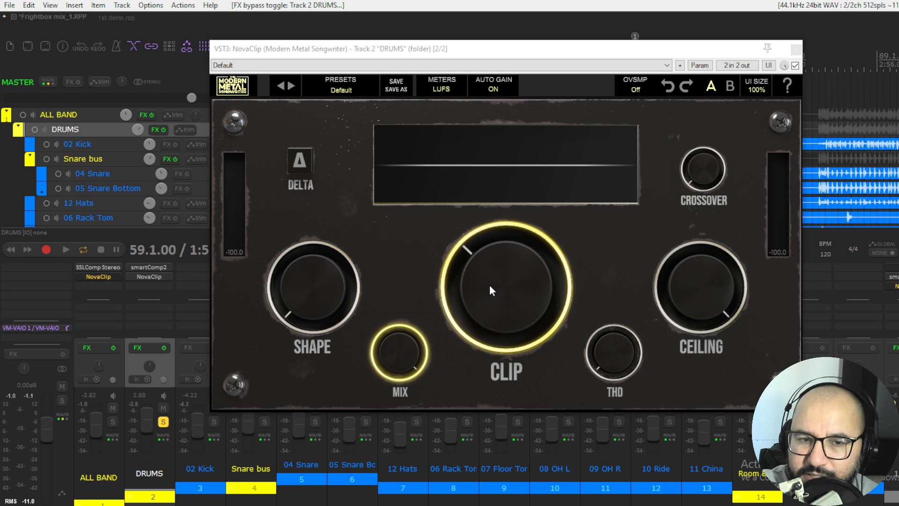
click(489, 284)
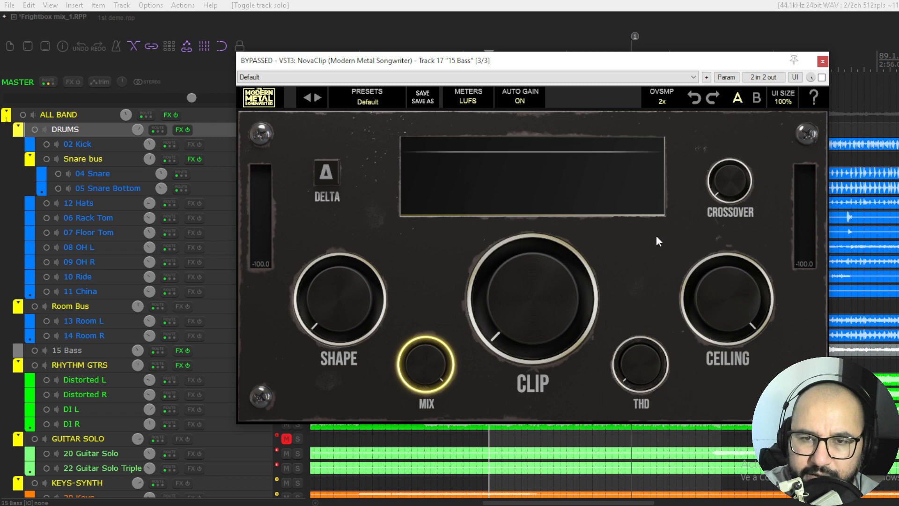
Enable NovaClip on the 15 Bass track and raise Clip to about half of its range as the bass plays.
click(821, 77)
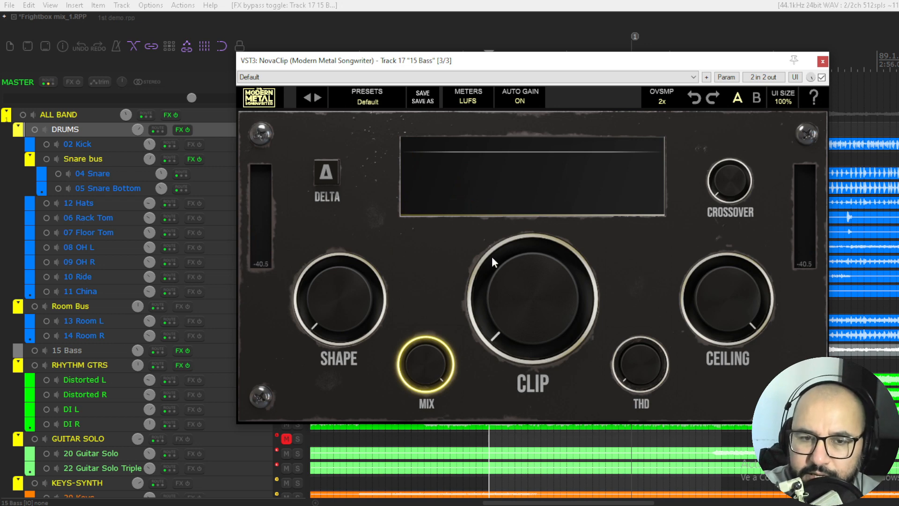
mouse_move(502, 308)
mouse_down()
mouse_move(502, 271)
mouse_move(502, 316)
mouse_up()
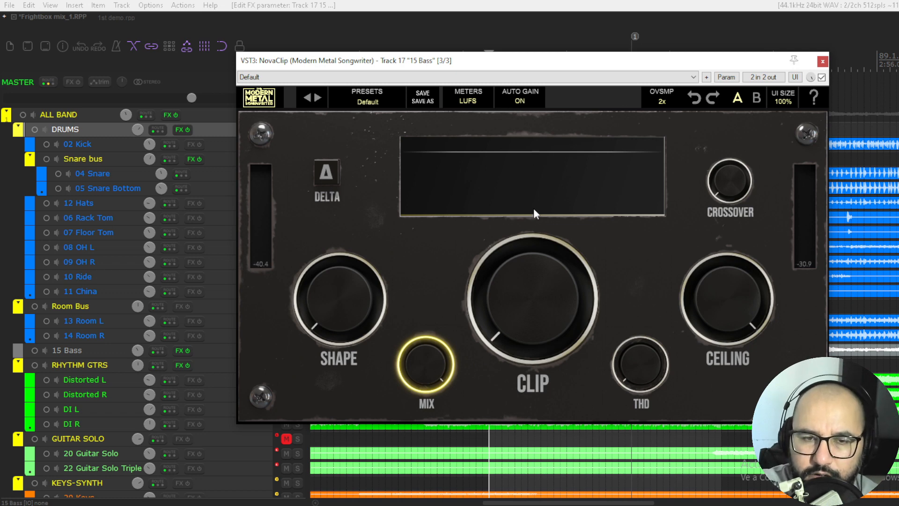
key(space)
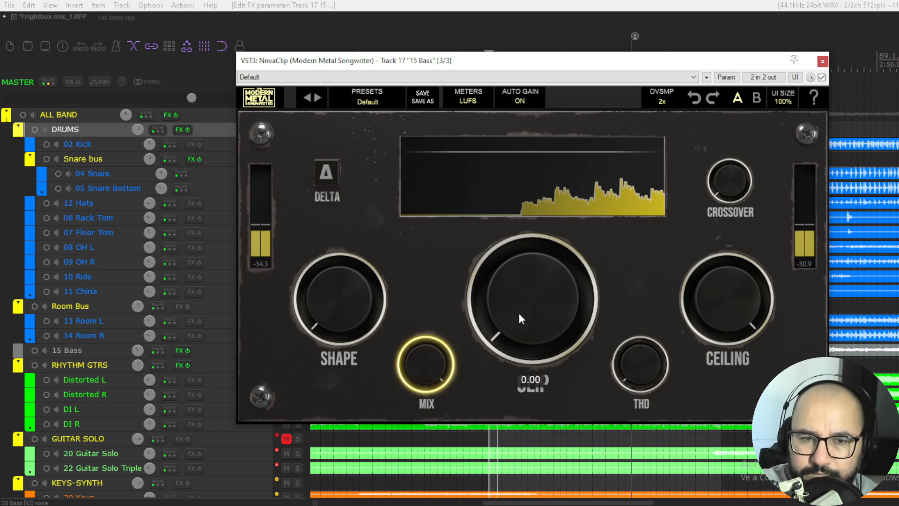
drag(505, 316, 499, 235)
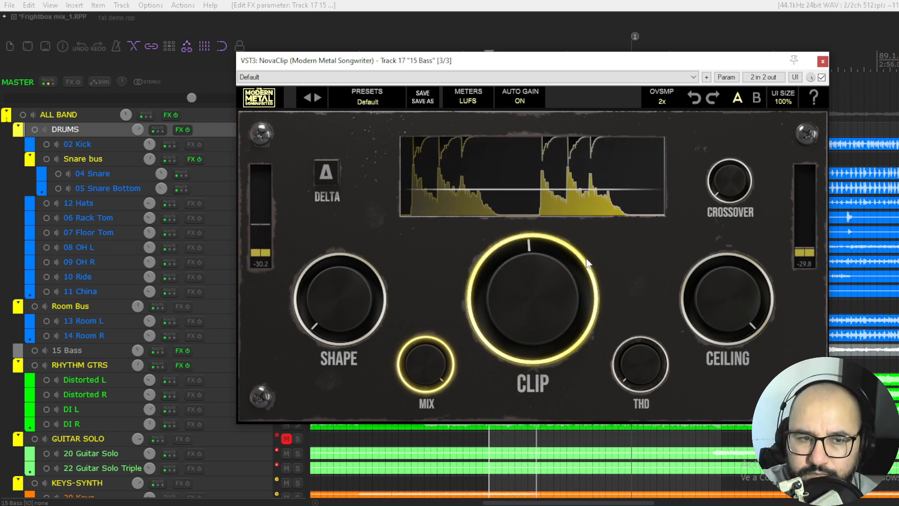
drag(561, 285, 561, 288)
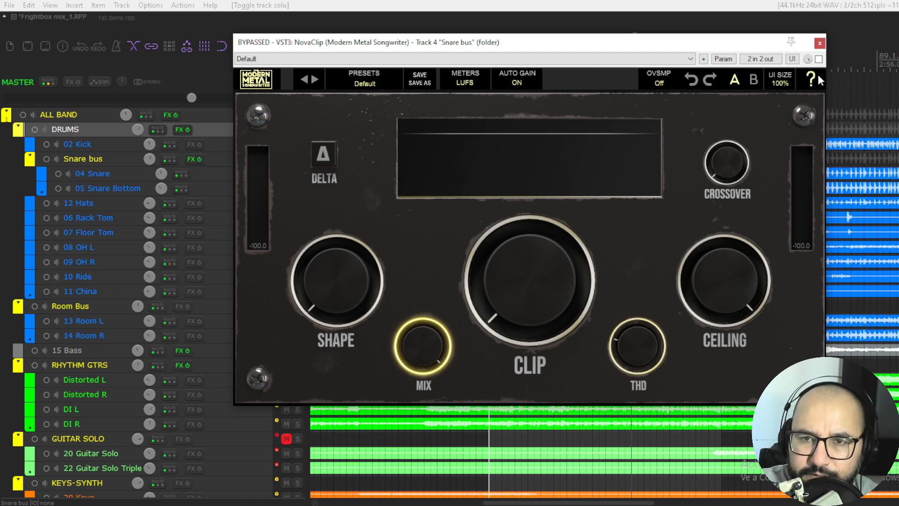
Enable NovaClip on the Snare bus and raise Clip to a little over two fifths of its range during playback.
click(819, 59)
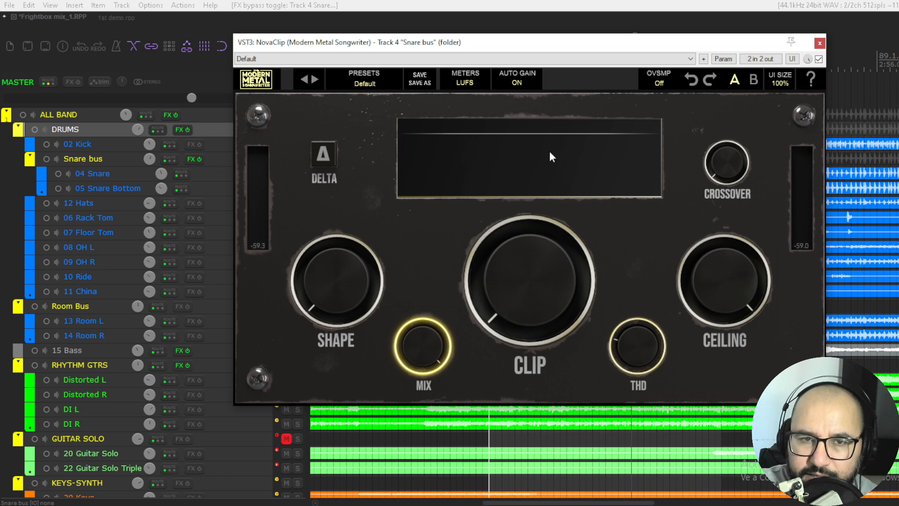
key(space)
drag(504, 284, 502, 216)
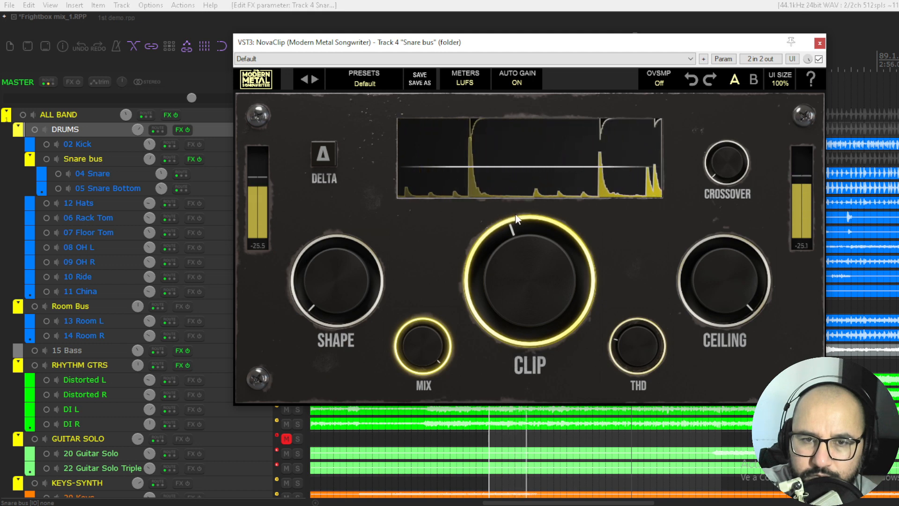
key(space)
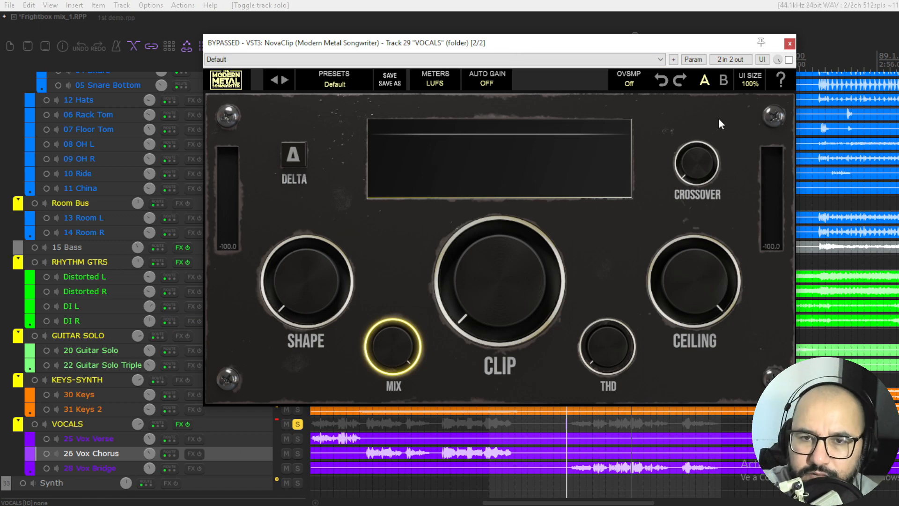
Enable NovaClip on the VOCALS bus and audition the vocals with Auto Gain ON and Clip at 0.43.
key(space)
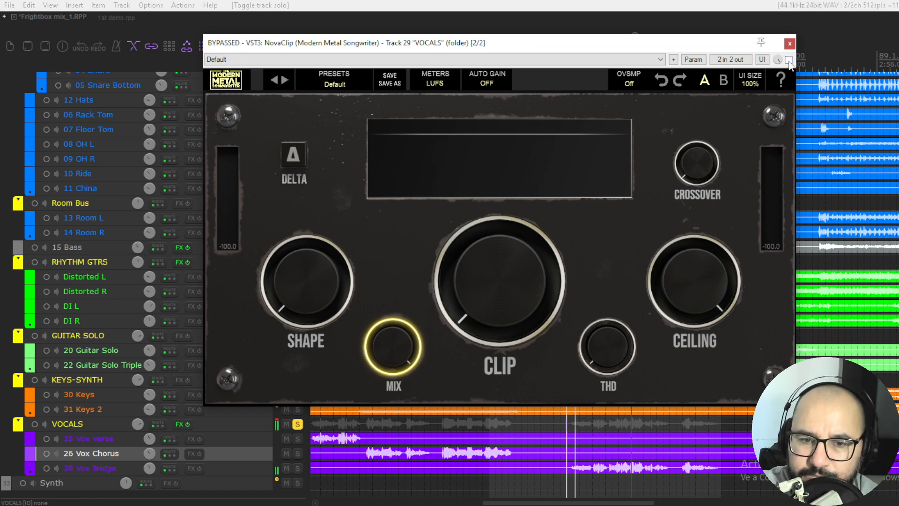
click(788, 60)
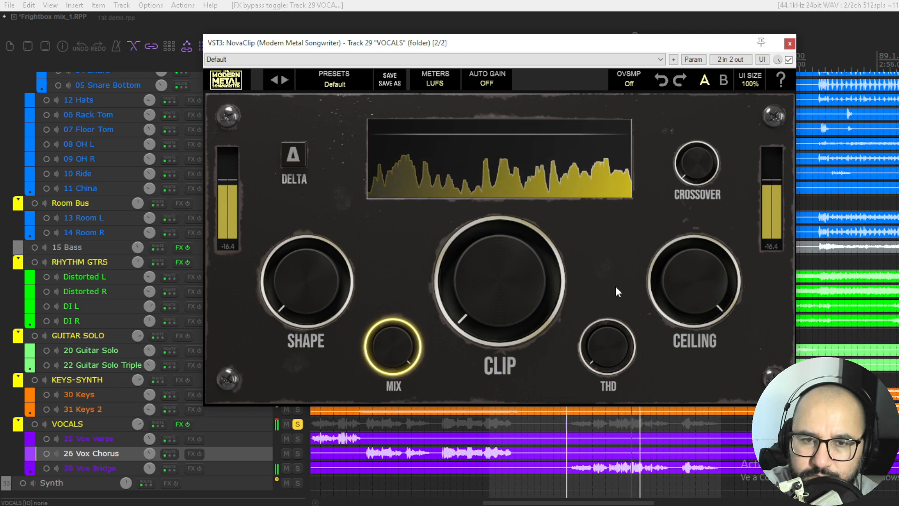
key(space)
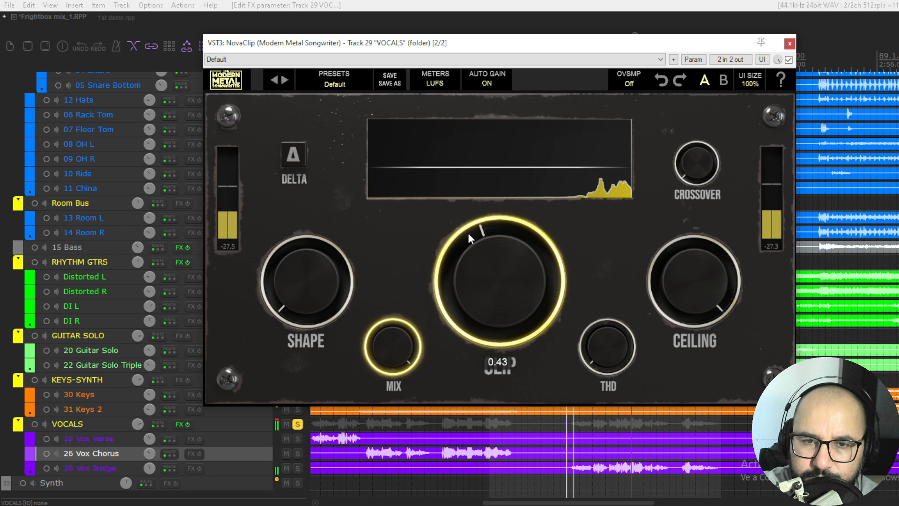
drag(468, 233, 468, 232)
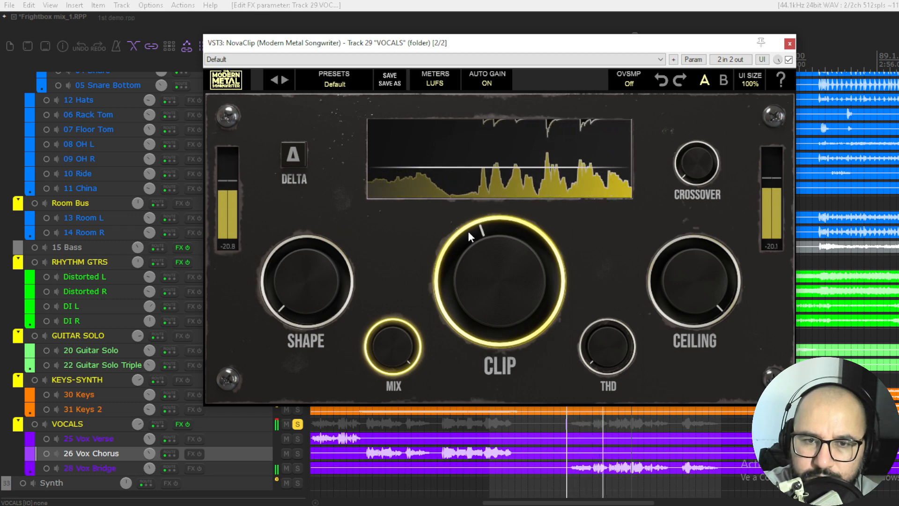
key(space)
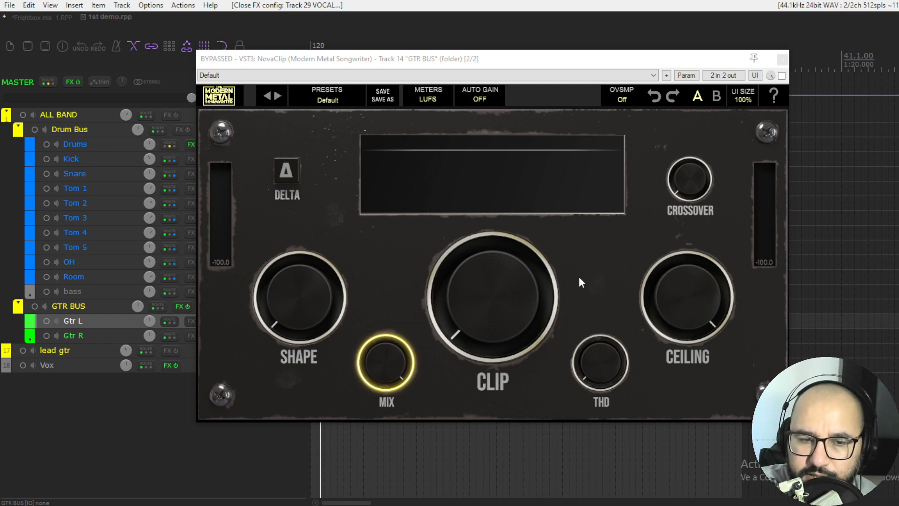
Enable NovaClip on the GTR BUS as the guitars play, reposition the playback start, and turn Auto Gain ON.
click(782, 75)
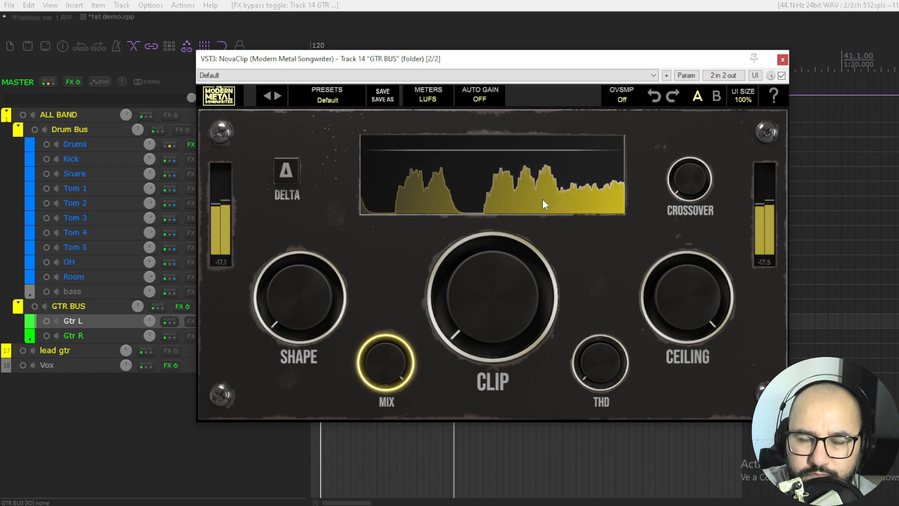
key(space)
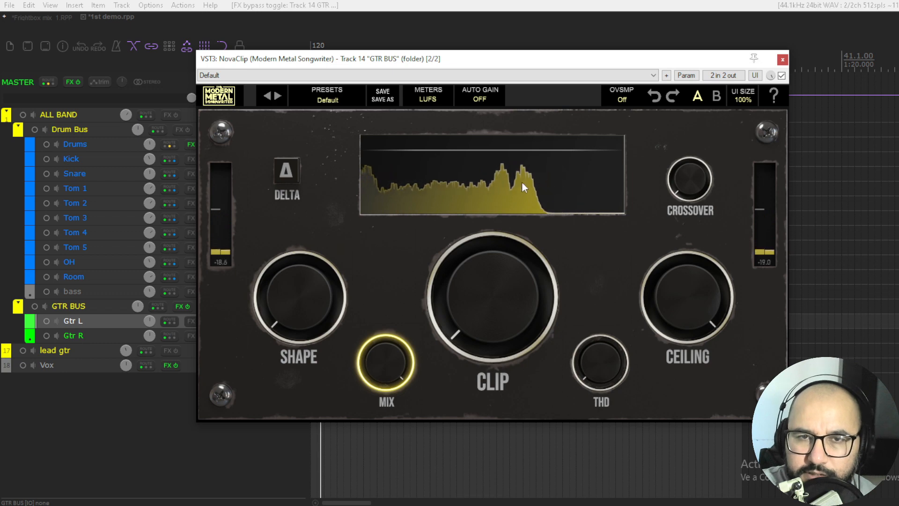
click(428, 434)
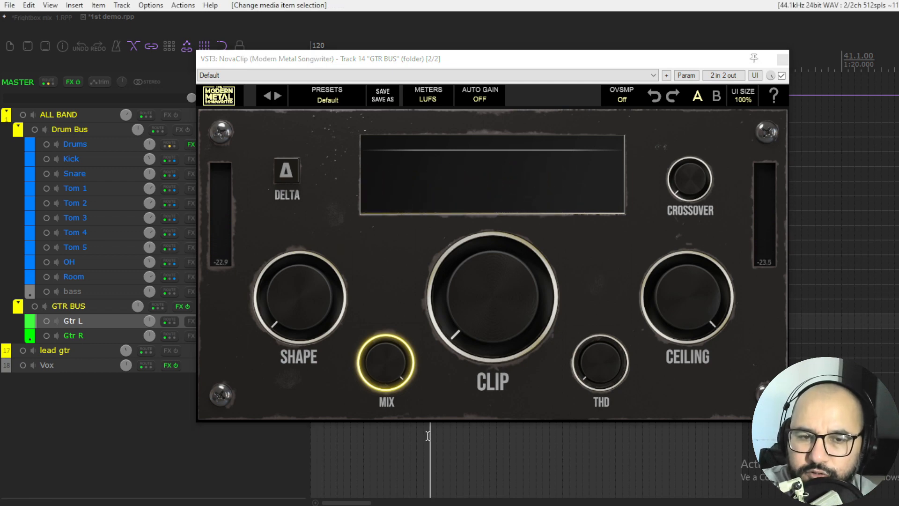
key(space)
click(480, 96)
click(481, 107)
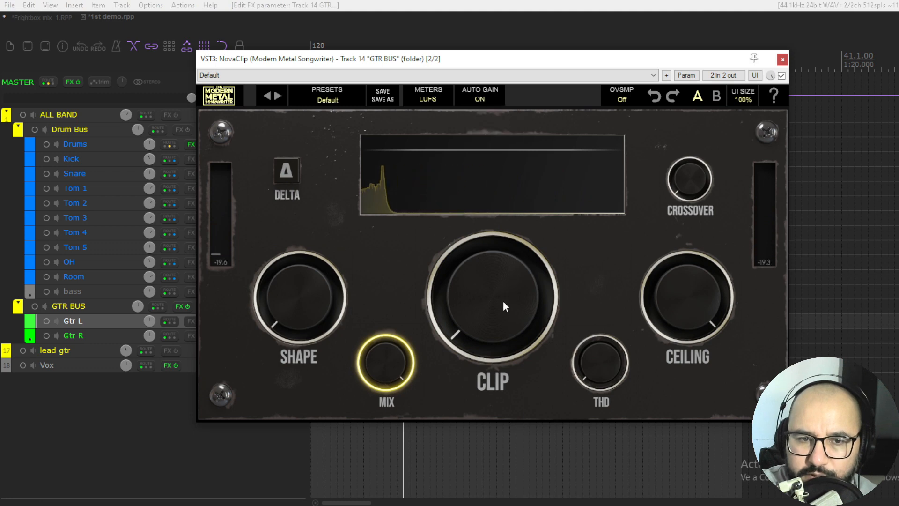
Raise Clip on the GTR BUS to just over a third of its range and set THD to 1.10 v during playback.
drag(476, 302, 474, 246)
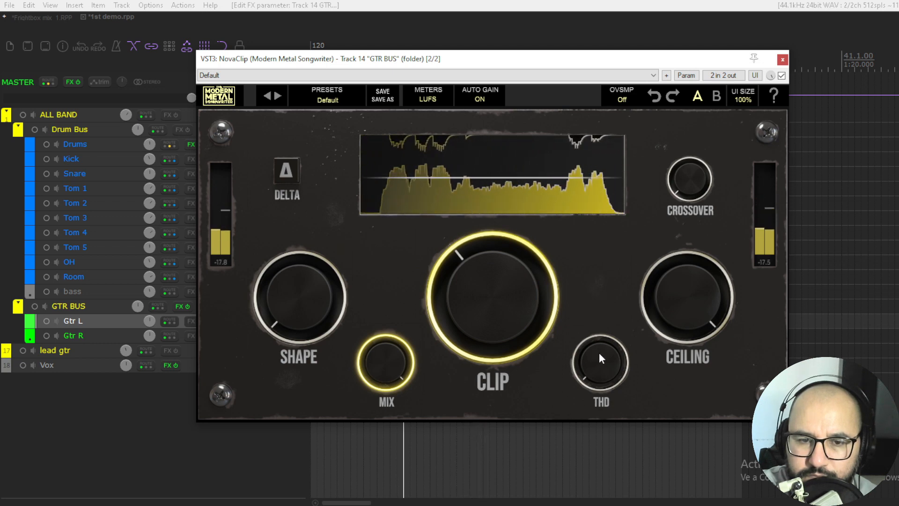
drag(597, 372, 595, 347)
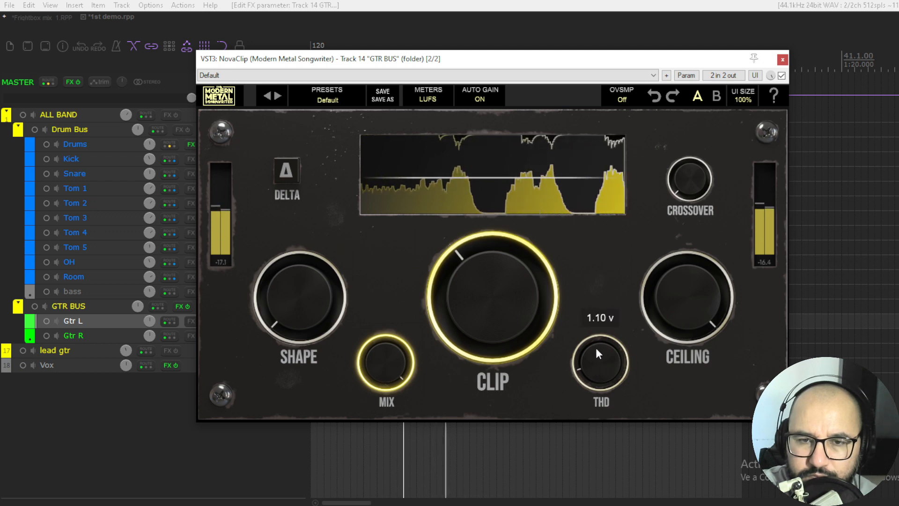
click(622, 97)
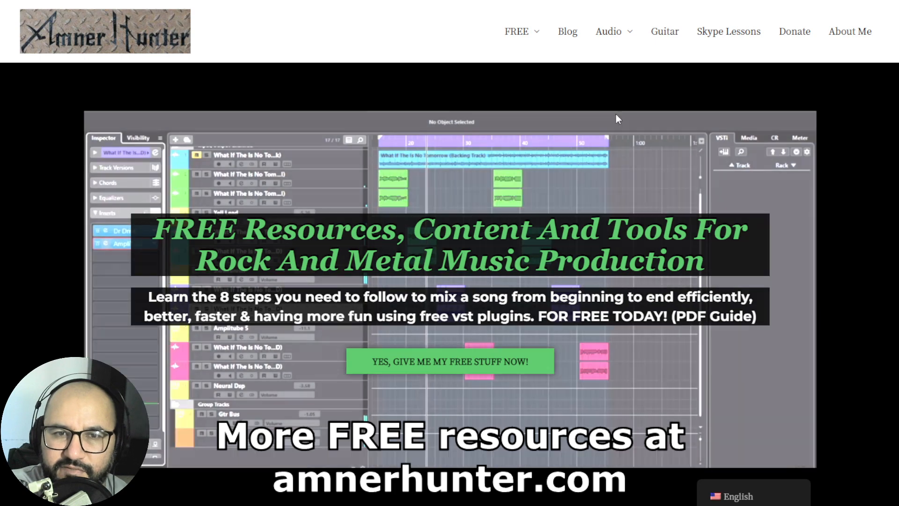
Switch to the music production website in the browser and show the FREE resource categories.
mouse_move(518, 32)
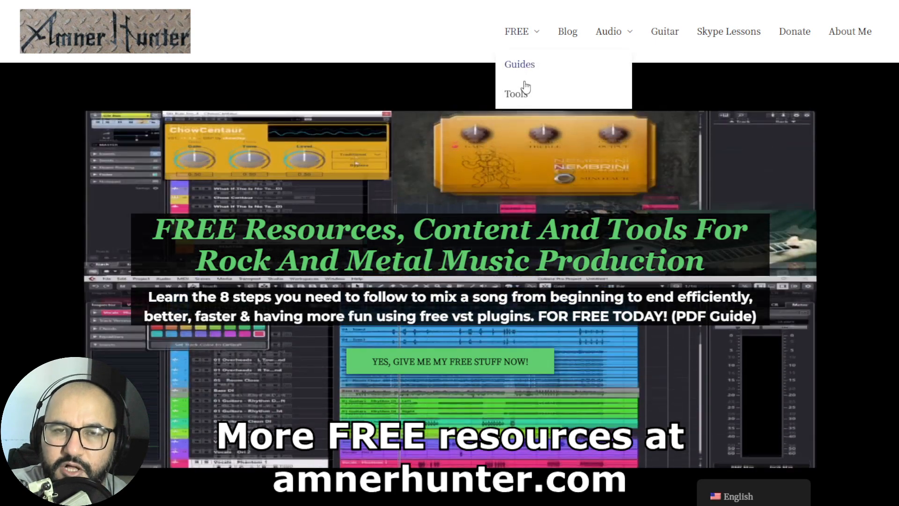